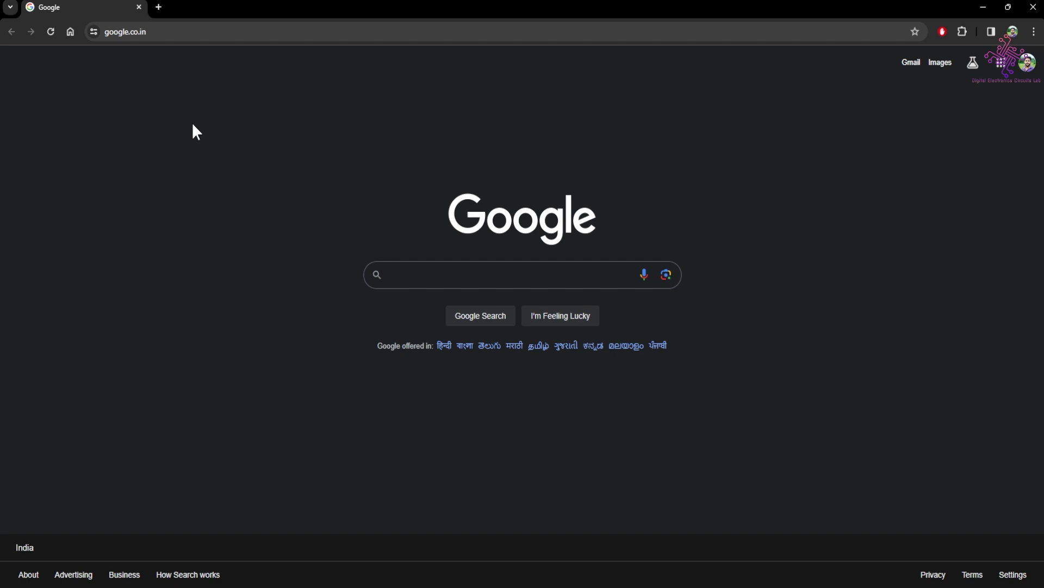
# Search the web for easyeda and open the official EasyEDA website from the results
pyautogui.click(154, 32)
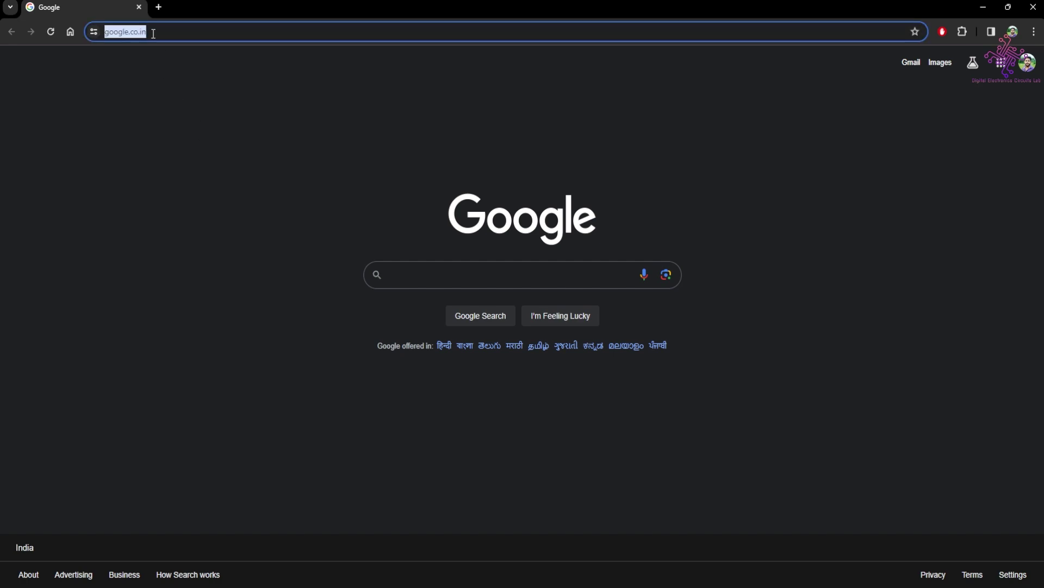
pyautogui.write('easyeda')
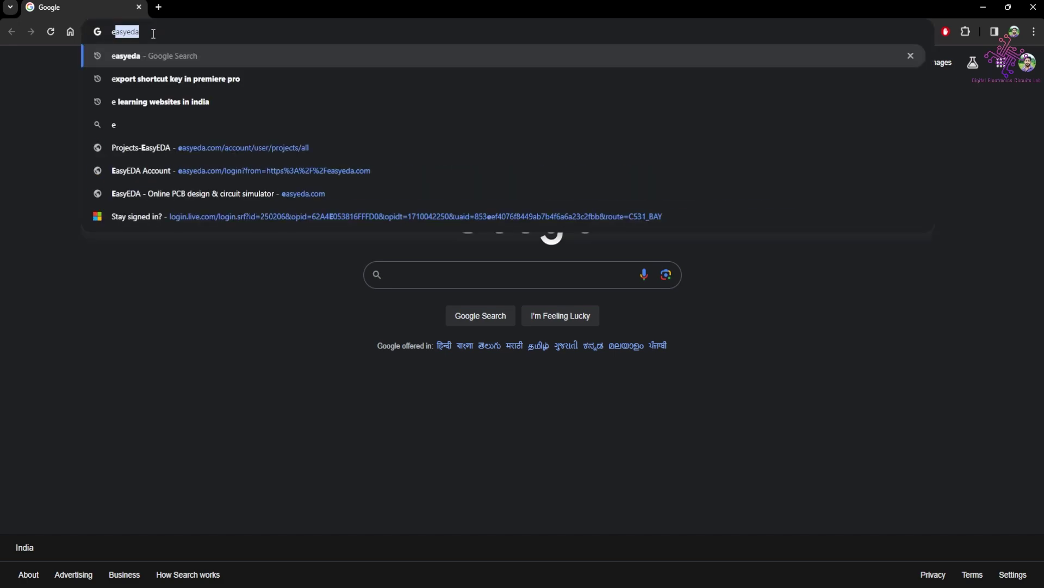
pyautogui.press('Return')
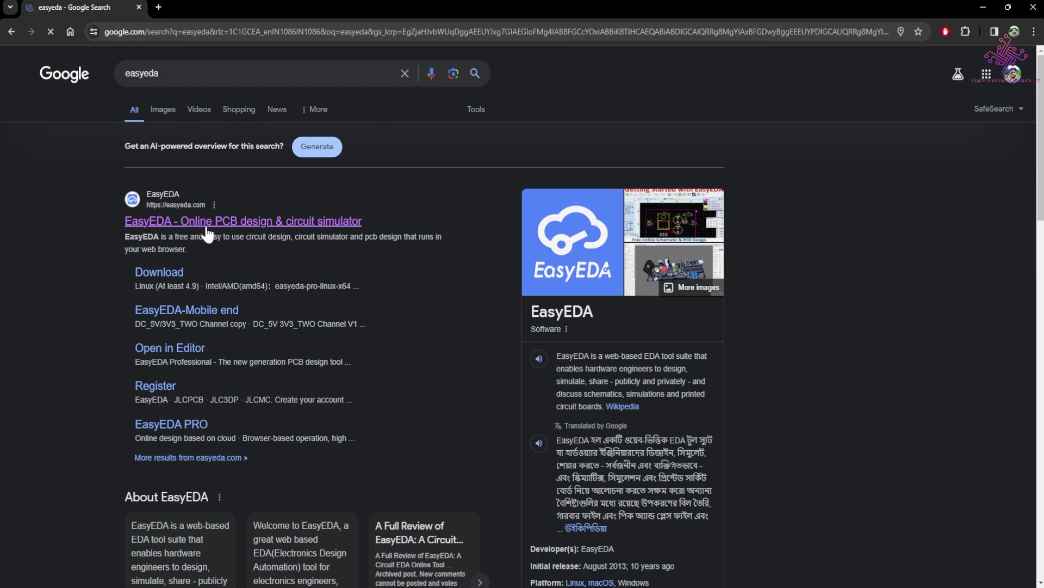
pyautogui.click(206, 231)
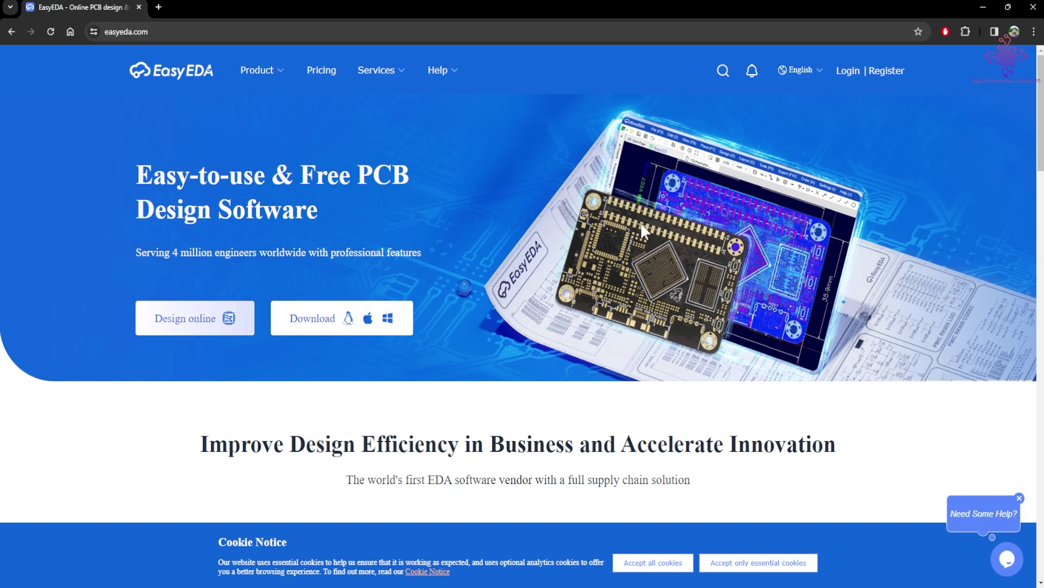
# Log in to EasyEDA through Google sign-in with the first listed Google account
pyautogui.click(853, 75)
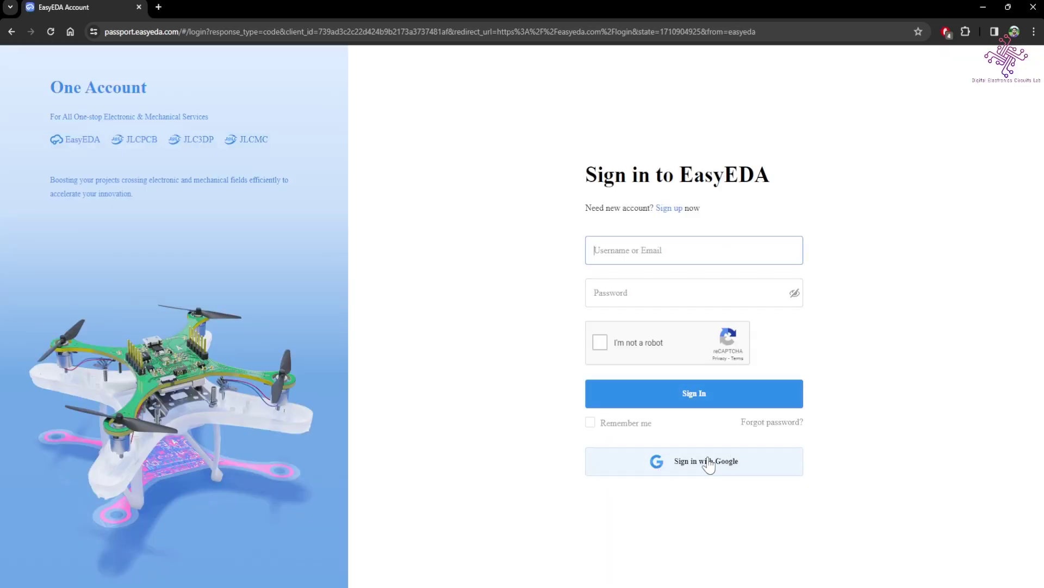
pyautogui.click(691, 472)
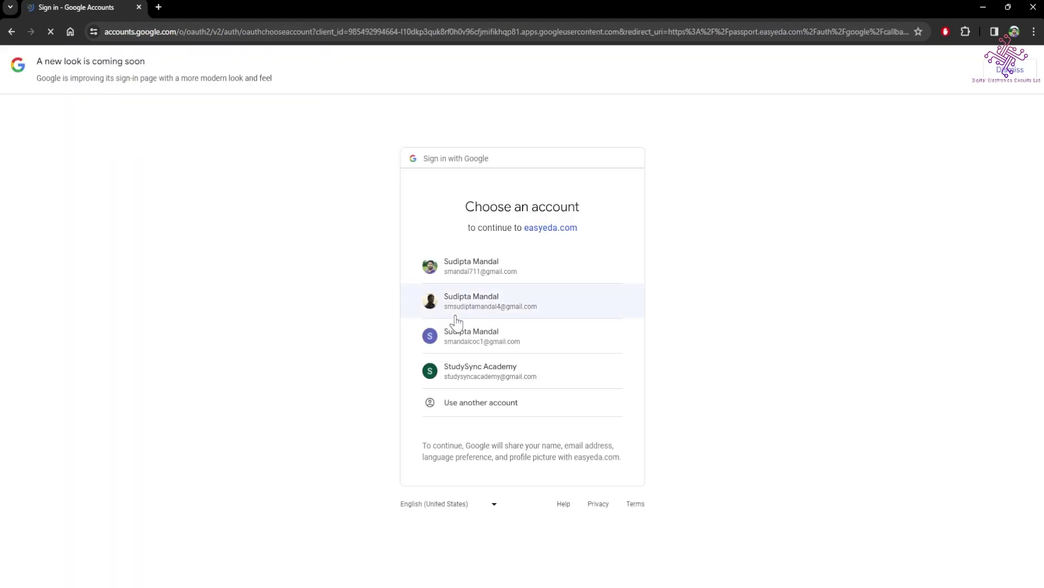
pyautogui.click(477, 268)
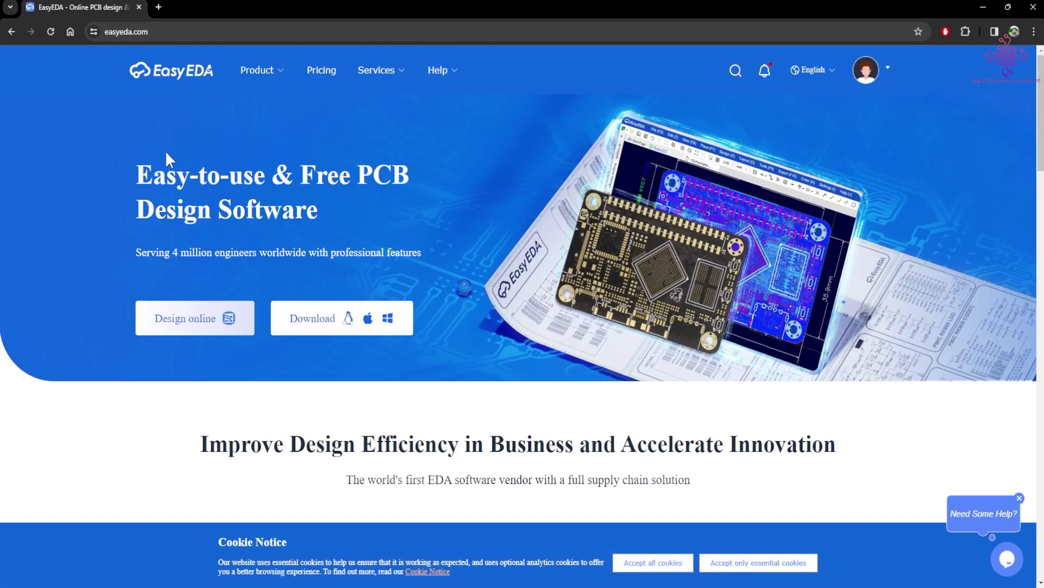
# Launch EasyEDA Designer in the Std Edition and skip the introductory tour
pyautogui.moveTo(868, 76)
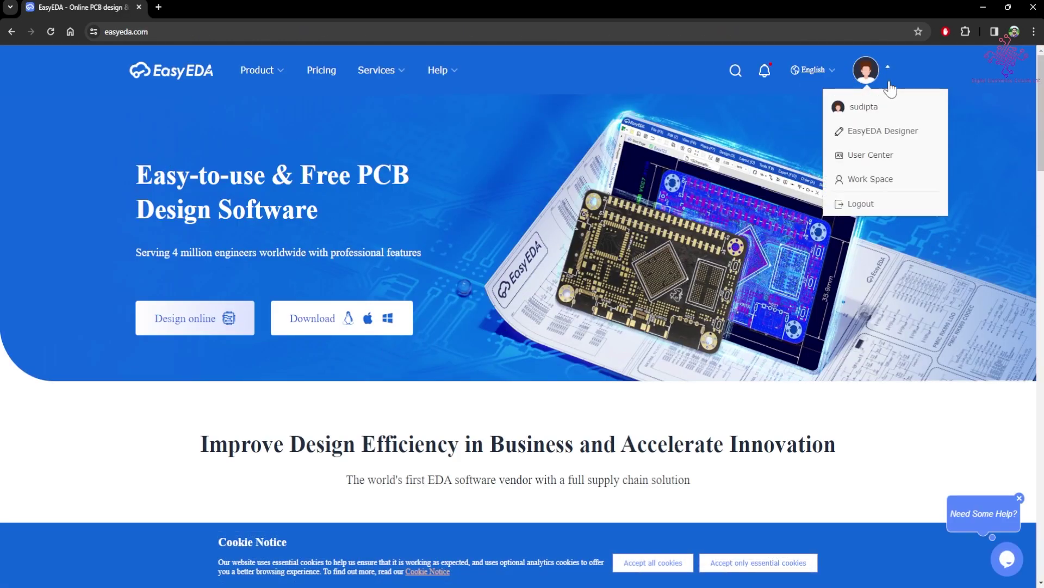
pyautogui.click(886, 137)
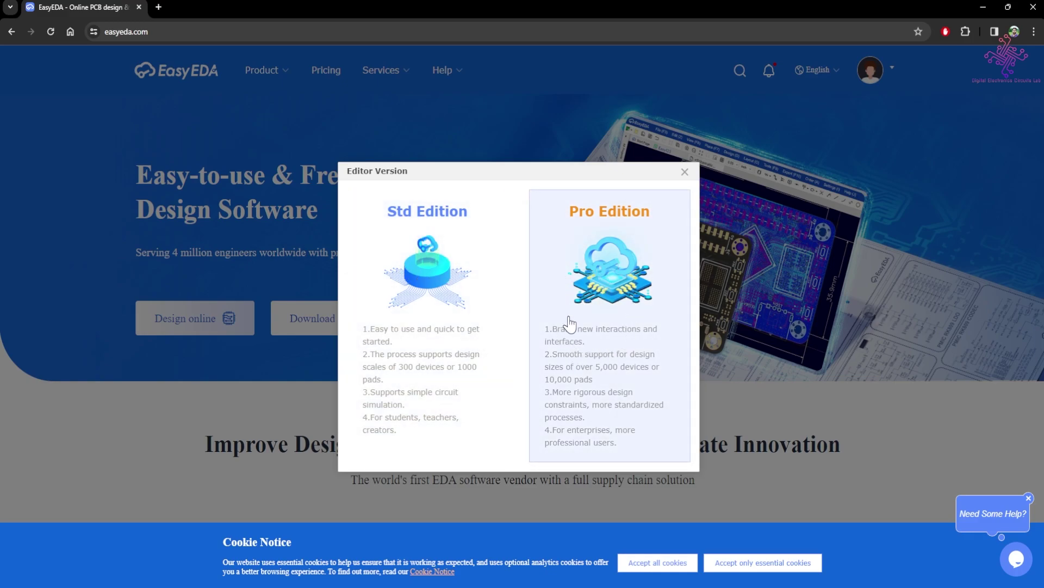
pyautogui.click(434, 289)
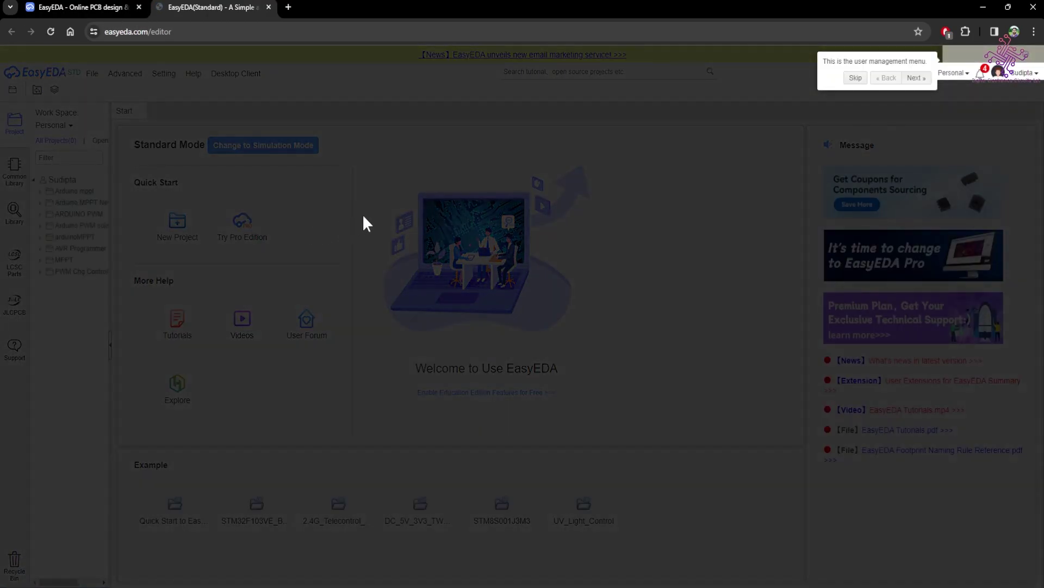
pyautogui.click(856, 78)
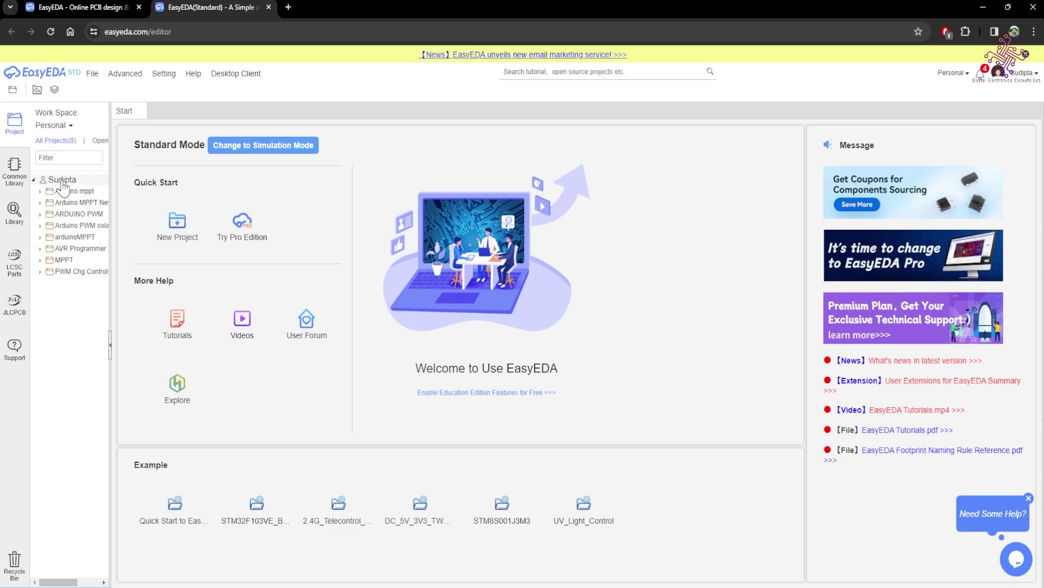
# Create a new project titled "Demo project", described as a demo project for YouTube, and dismiss the rotation tip
pyautogui.click(67, 126)
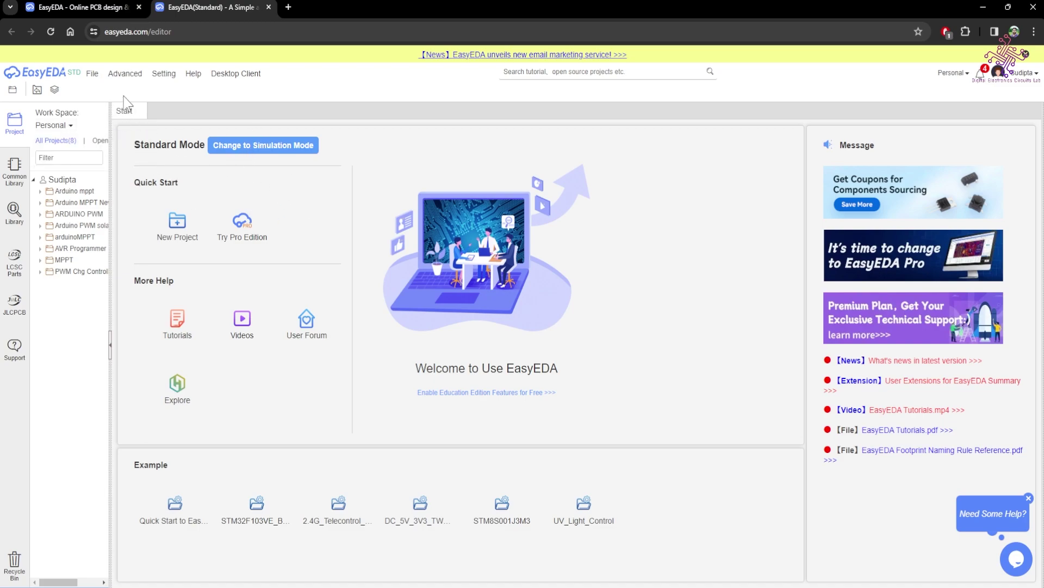
pyautogui.click(92, 73)
pyautogui.moveTo(104, 88)
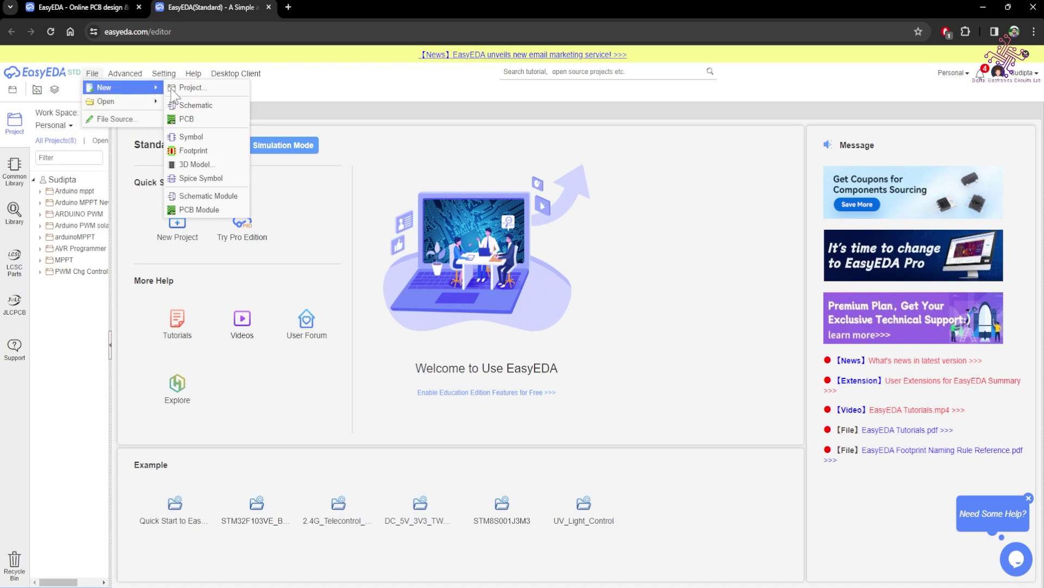
pyautogui.click(200, 90)
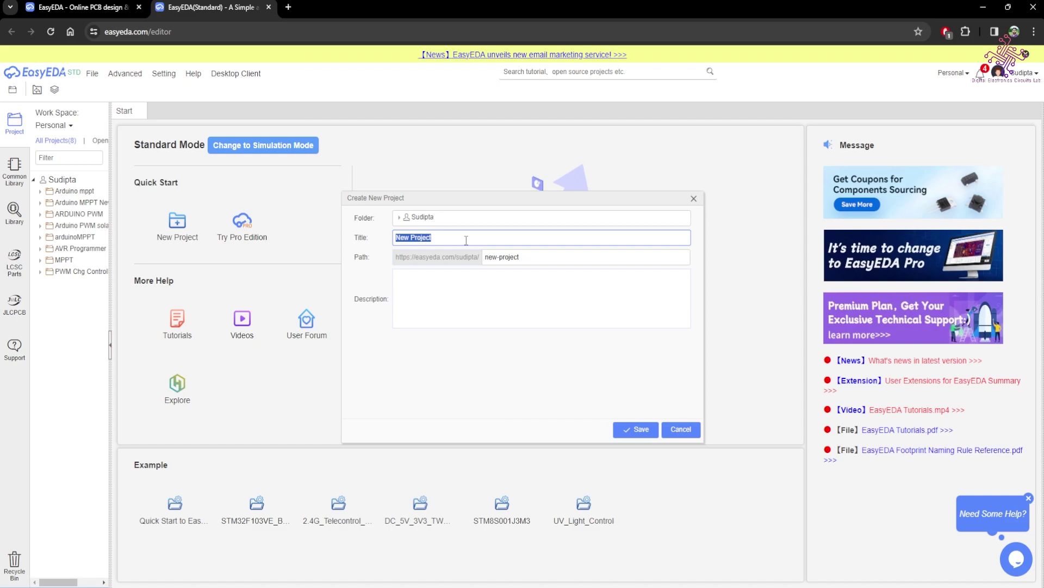
pyautogui.write('Demo')
pyautogui.click(487, 284)
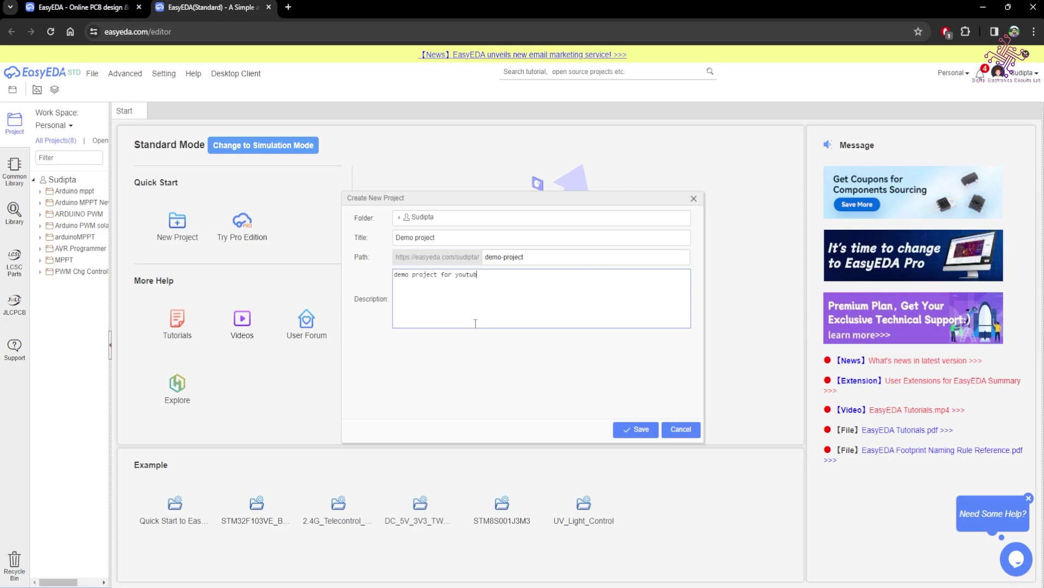
pyautogui.click(639, 430)
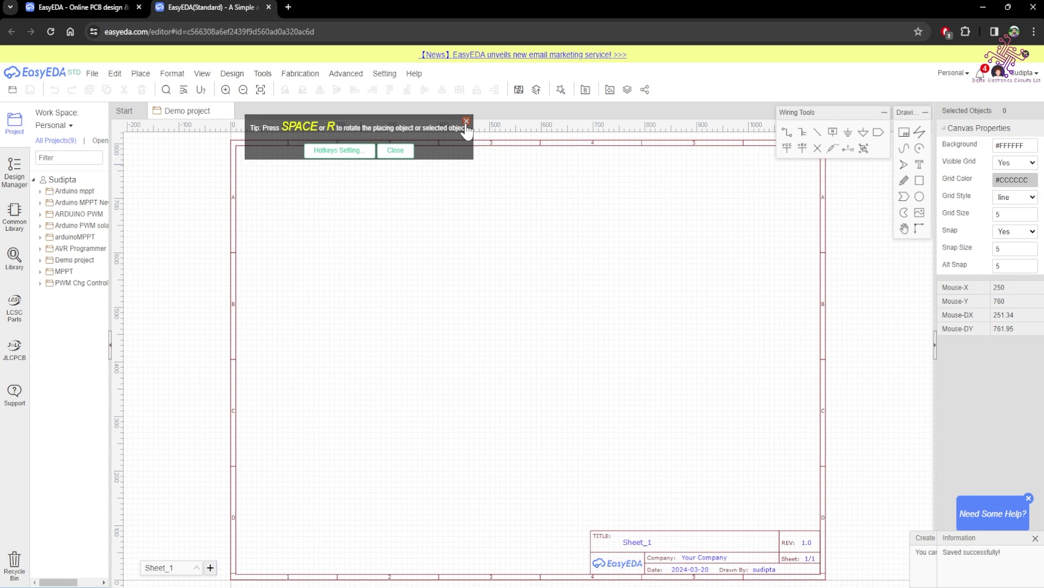
pyautogui.click(466, 123)
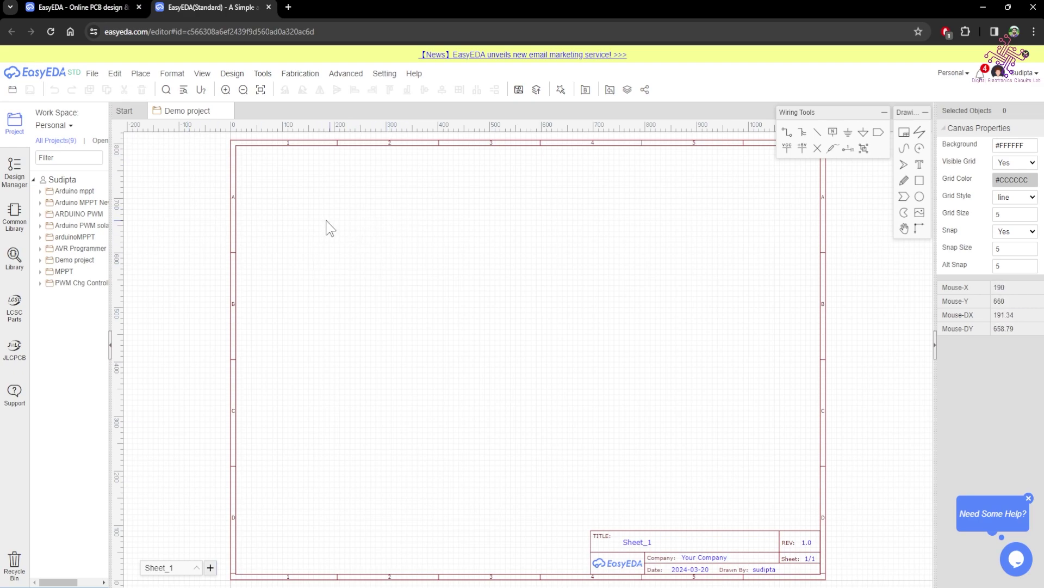
# Look through the component categories of the Common Library, from supply flags and resistors down to the later groups
pyautogui.click(22, 228)
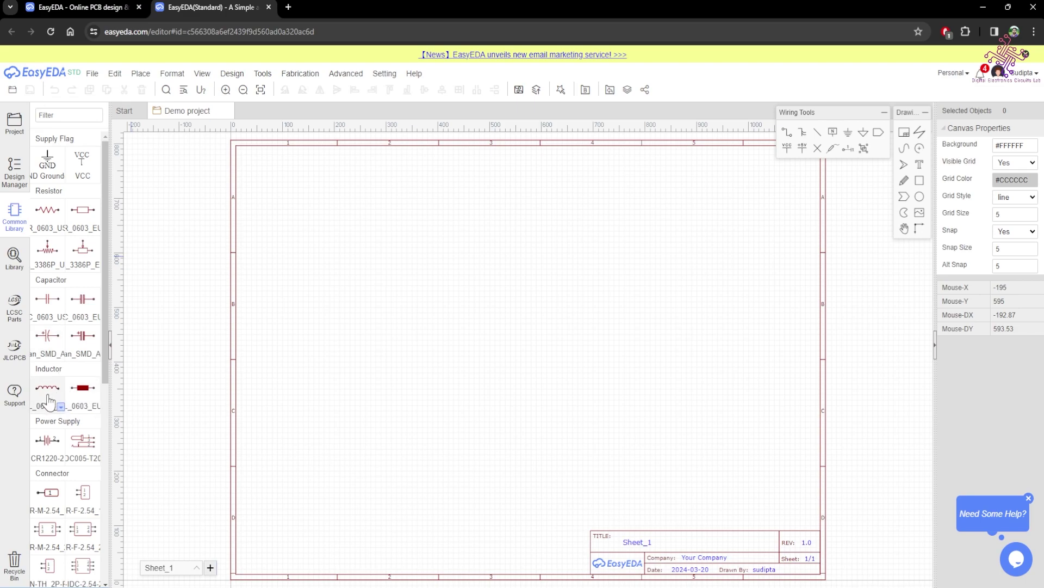
pyautogui.scroll(-2, 69, 419)
pyautogui.scroll(-5, 70, 419)
pyautogui.scroll(6, 59, 272)
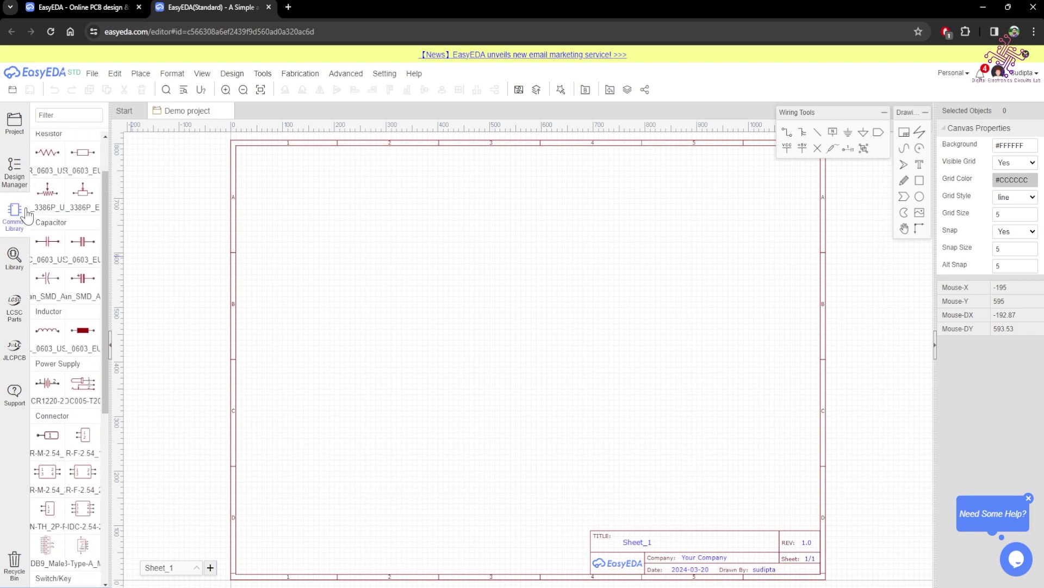
pyautogui.scroll(2, 63, 245)
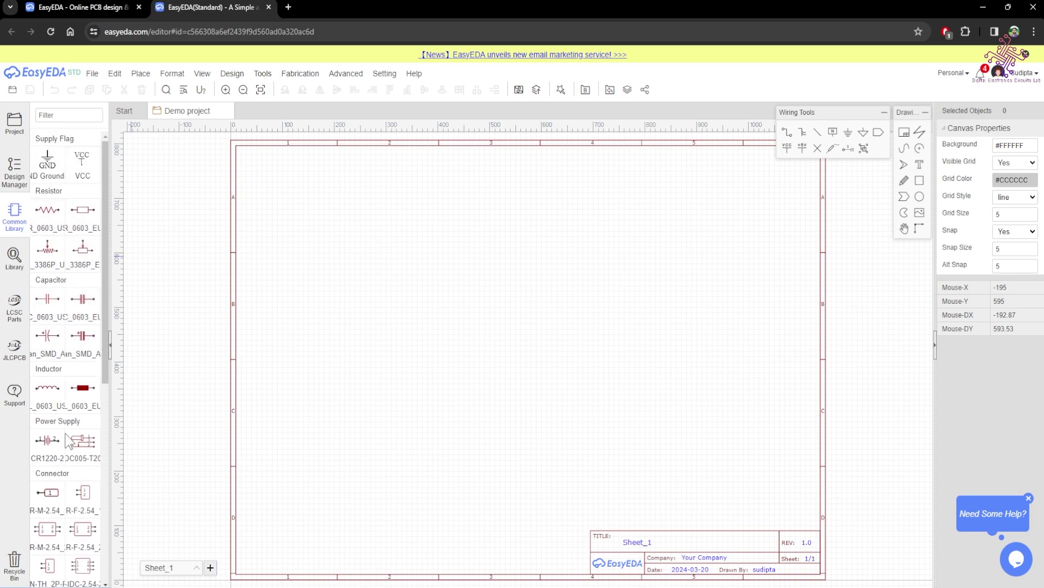
pyautogui.scroll(-5, 64, 405)
pyautogui.scroll(5, 61, 405)
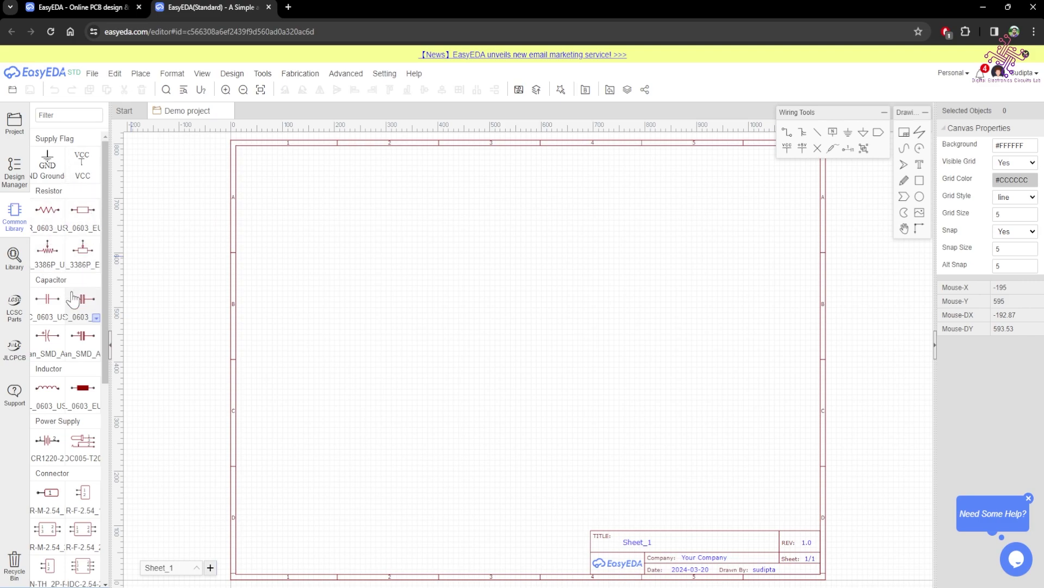
# Place a trial LED-0603_R near the middle of the sheet, check the available LED variants, and delete the placed LED
pyautogui.scroll(-5, 70, 327)
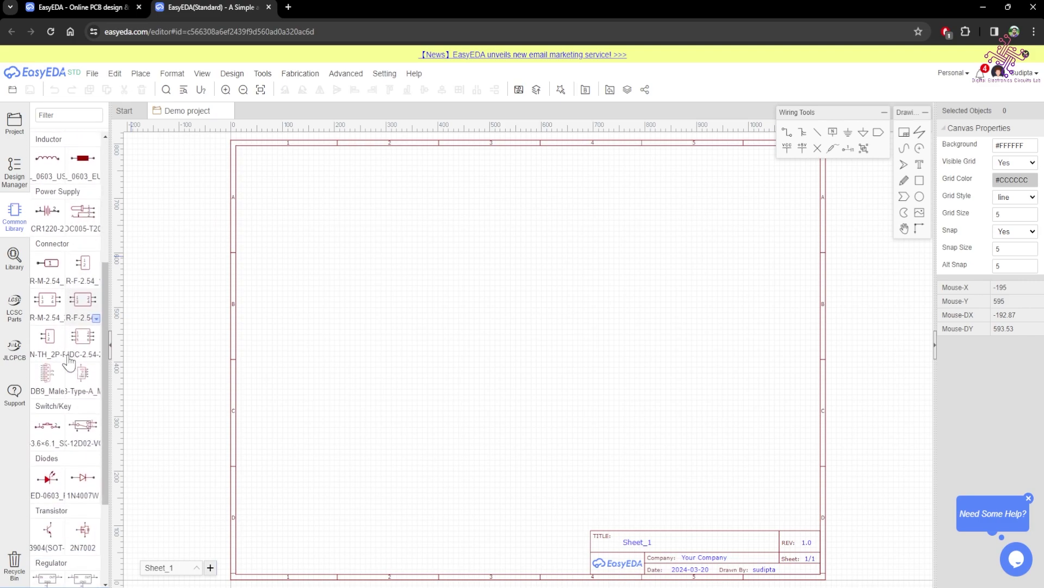
pyautogui.click(47, 486)
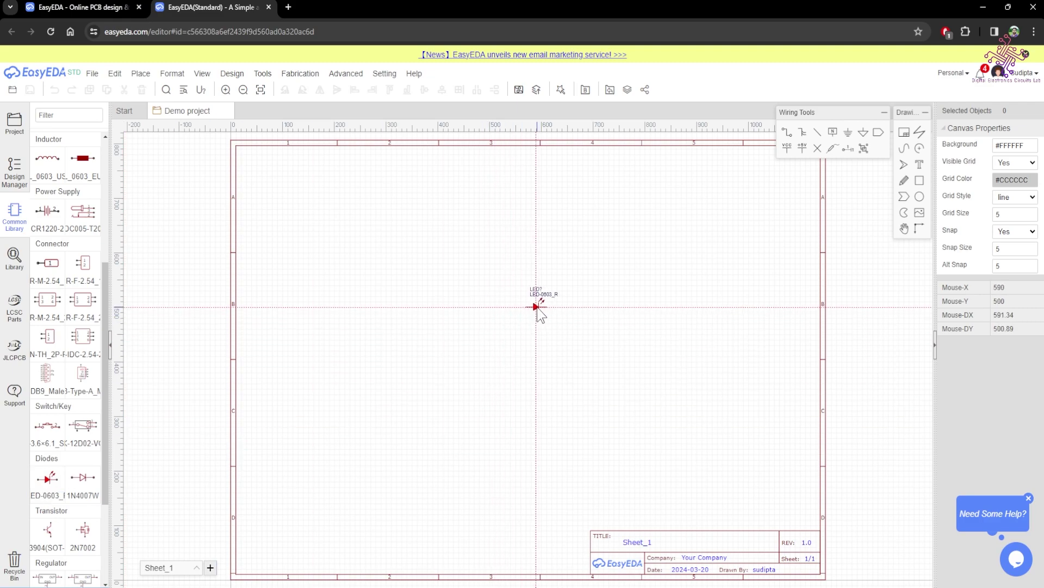
pyautogui.click(539, 307)
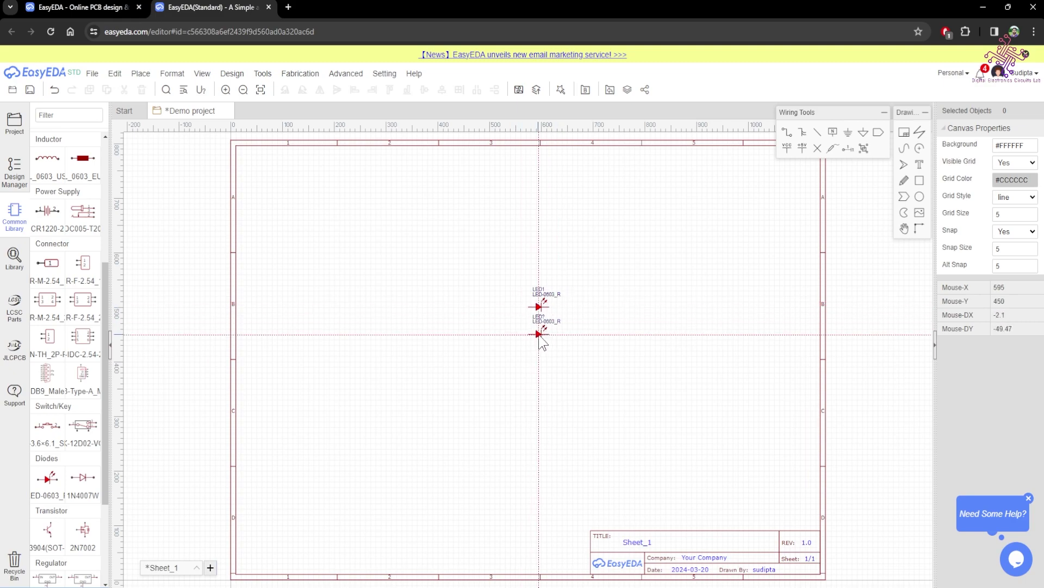
pyautogui.click(61, 496)
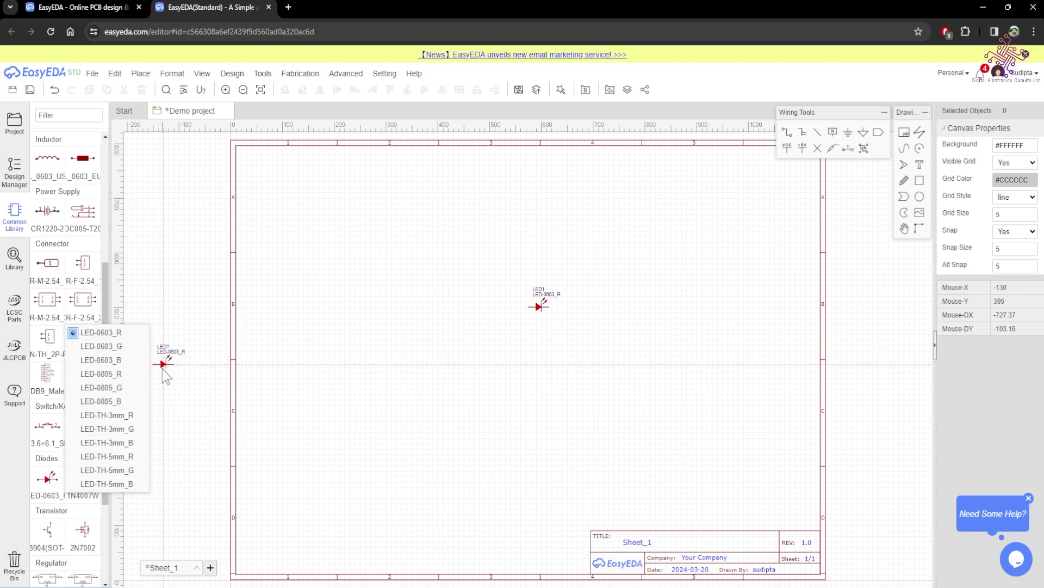
pyautogui.click(48, 482)
pyautogui.press('Escape')
pyautogui.click(541, 307)
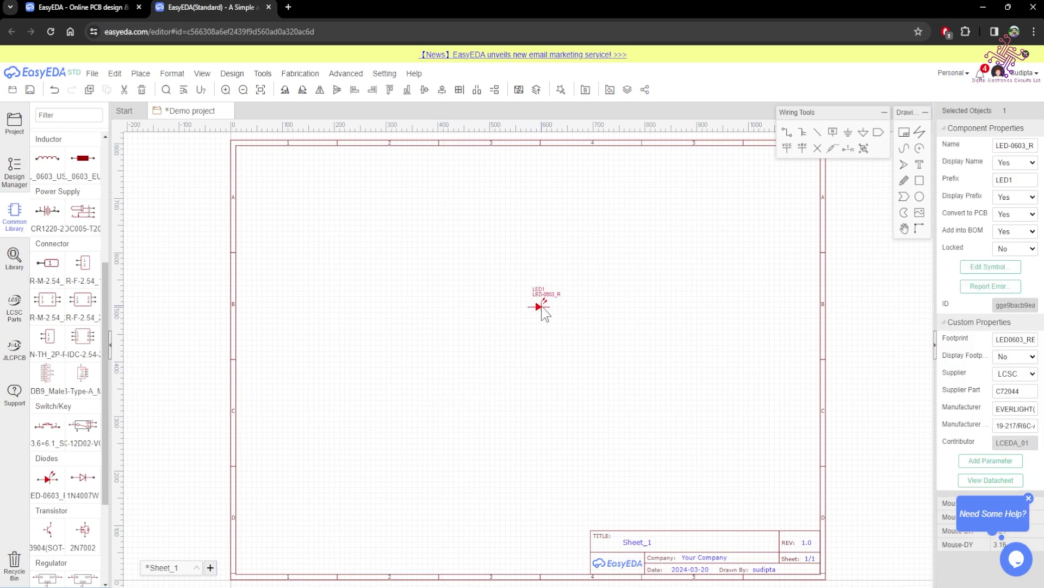
pyautogui.press('Delete')
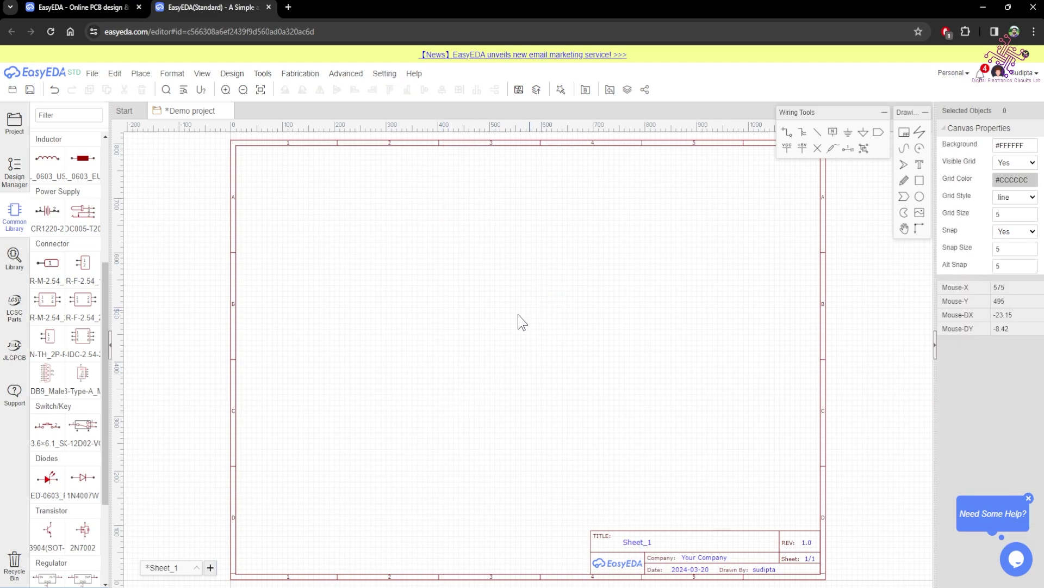
# Choose the LED-TH-3mm_B variant of the LED and place it just above the middle of the sheet
pyautogui.click(60, 498)
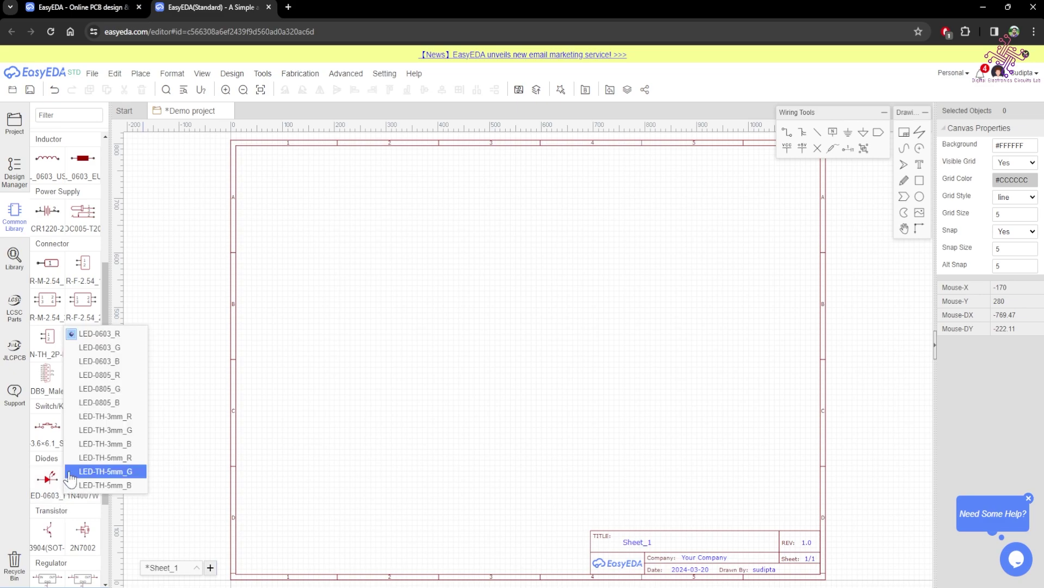
pyautogui.click(127, 445)
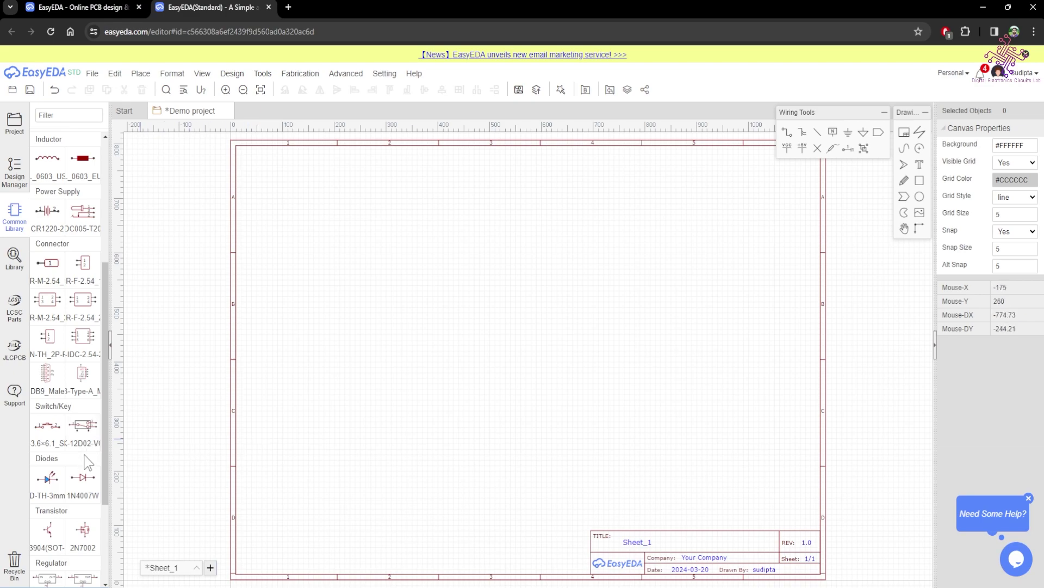
pyautogui.click(52, 484)
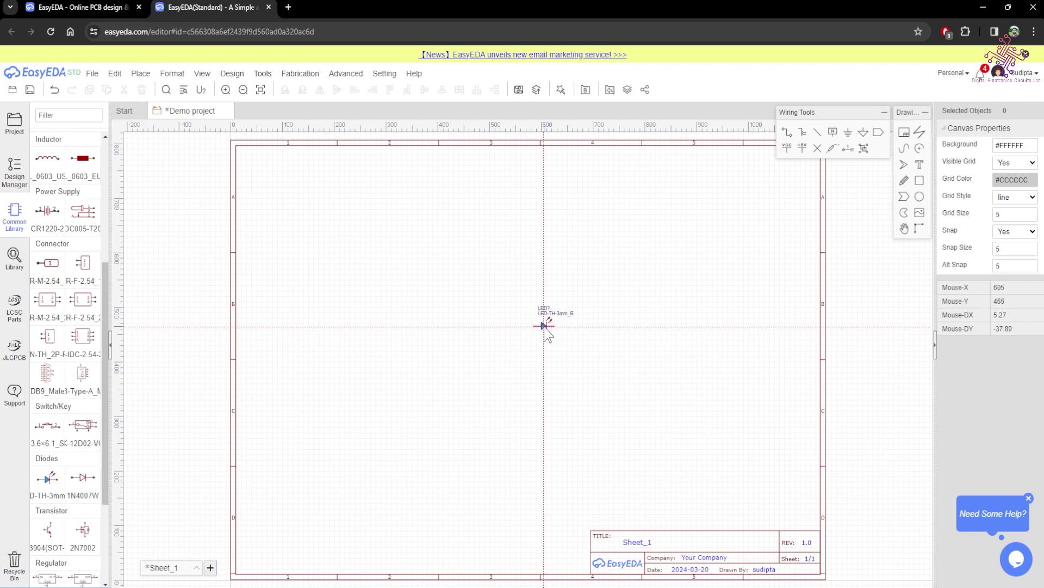
pyautogui.click(555, 300)
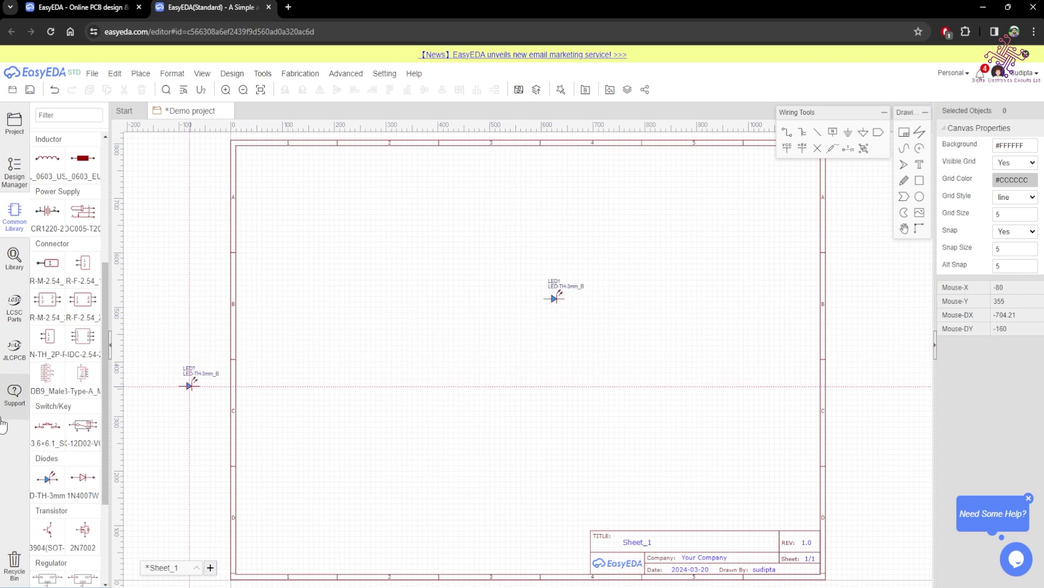
# Choose the R_AXIAL-0.4_US variant of the US resistor and place it directly left of the LED, in line with it
pyautogui.scroll(4, 59, 435)
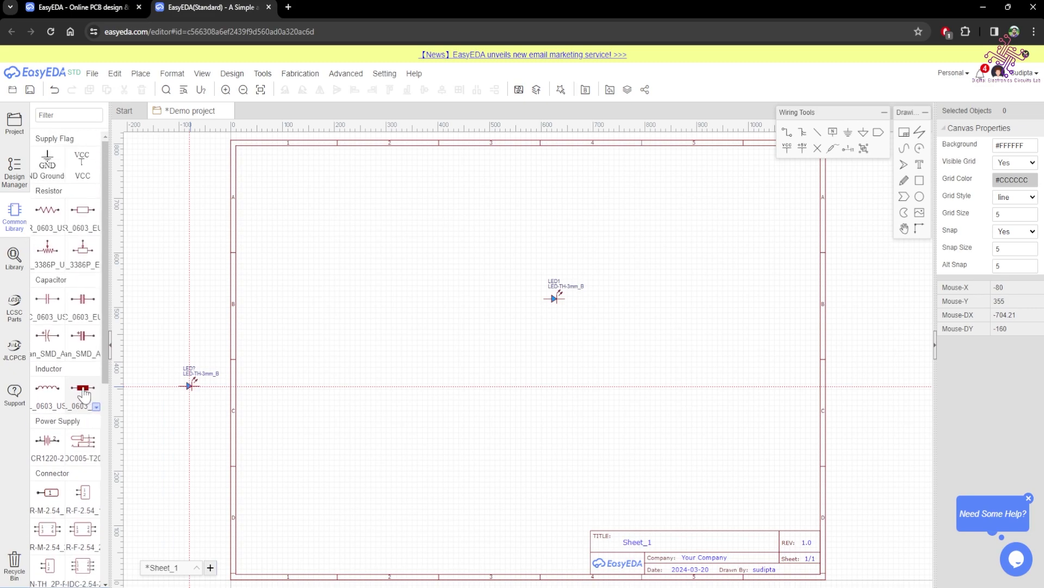
pyautogui.click(61, 229)
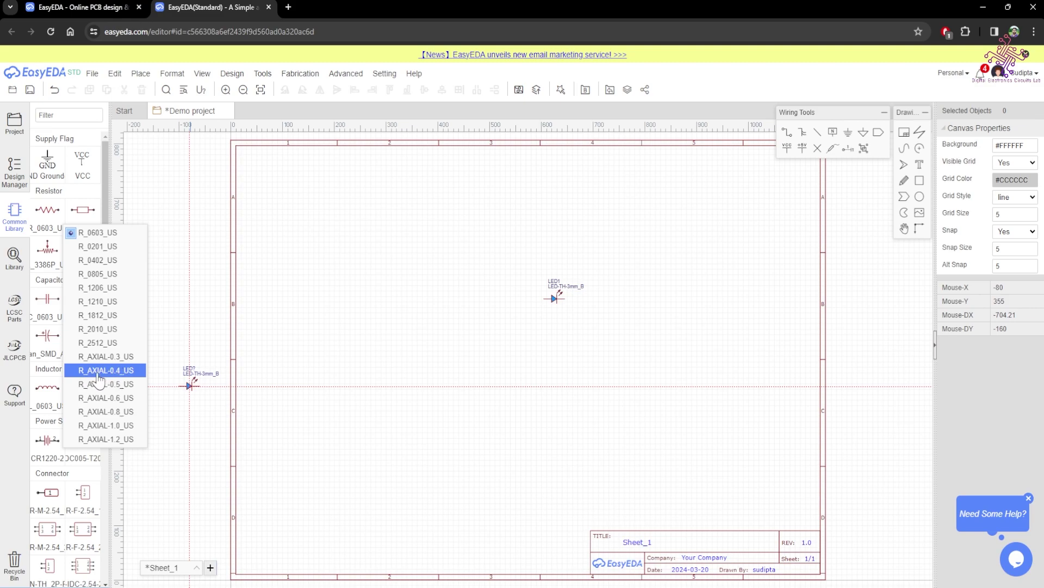
pyautogui.click(98, 375)
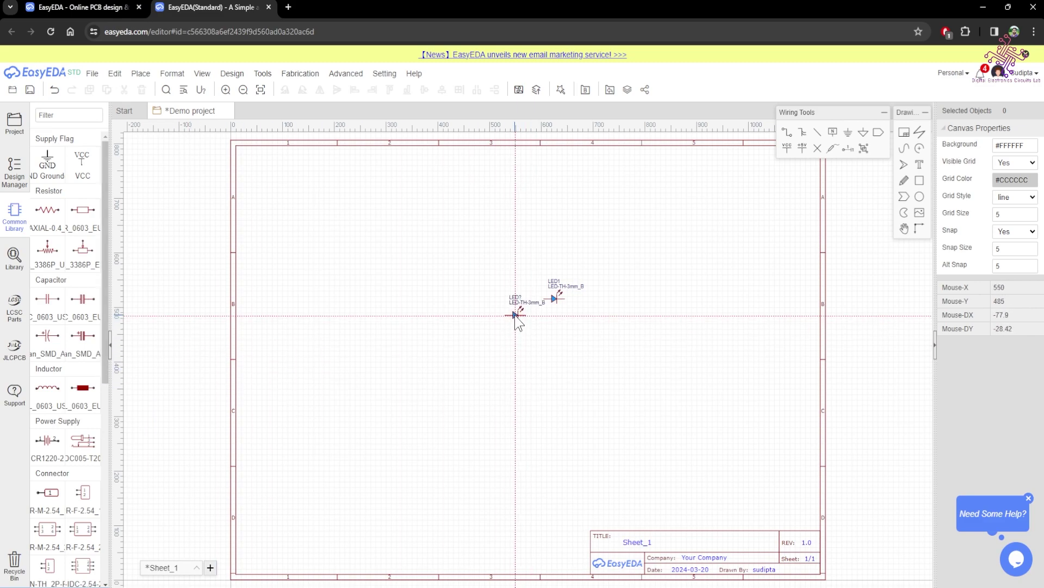
pyautogui.click(46, 212)
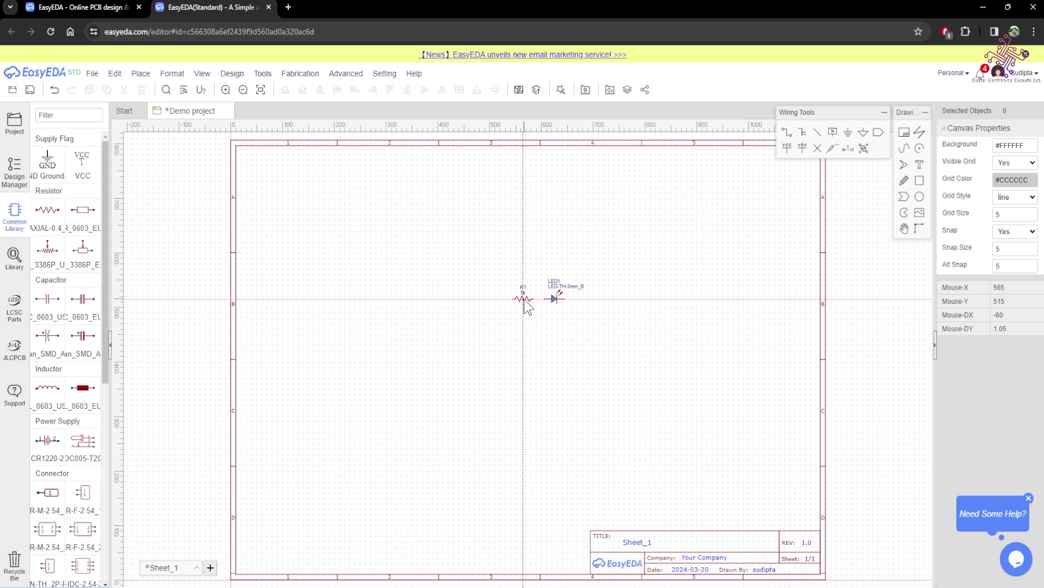
pyautogui.click(515, 298)
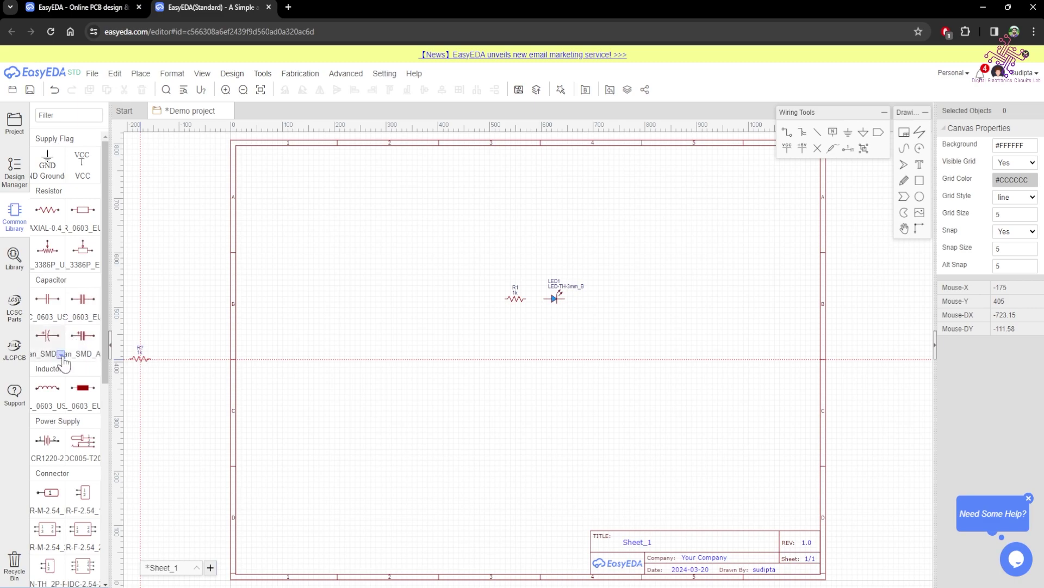
# Choose the C_Ele_TH_D10.0×F5.0_EU variant of the polarized EU capacitor and place it just below the resistor
pyautogui.click(96, 356)
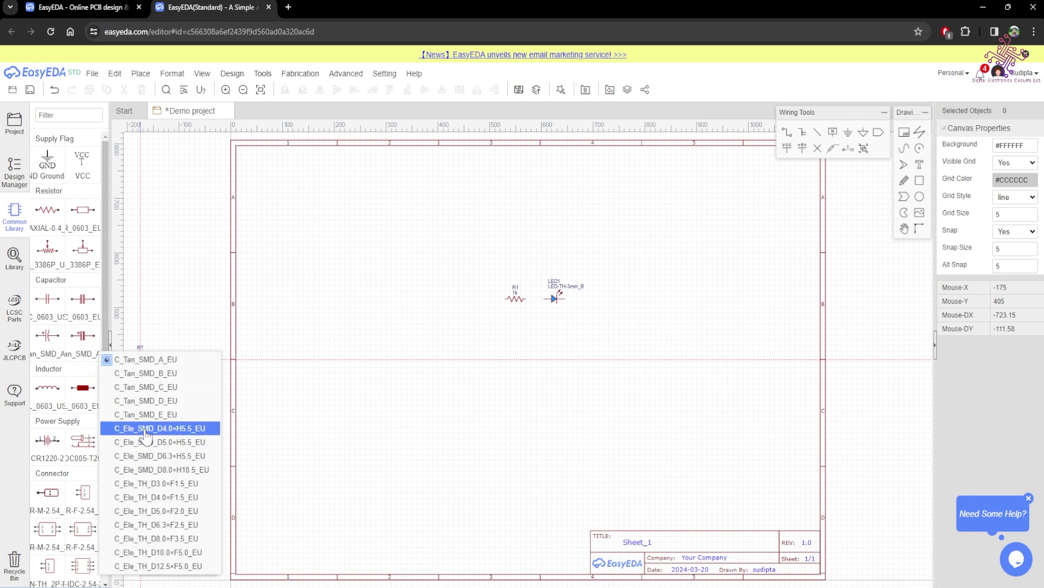
pyautogui.click(97, 355)
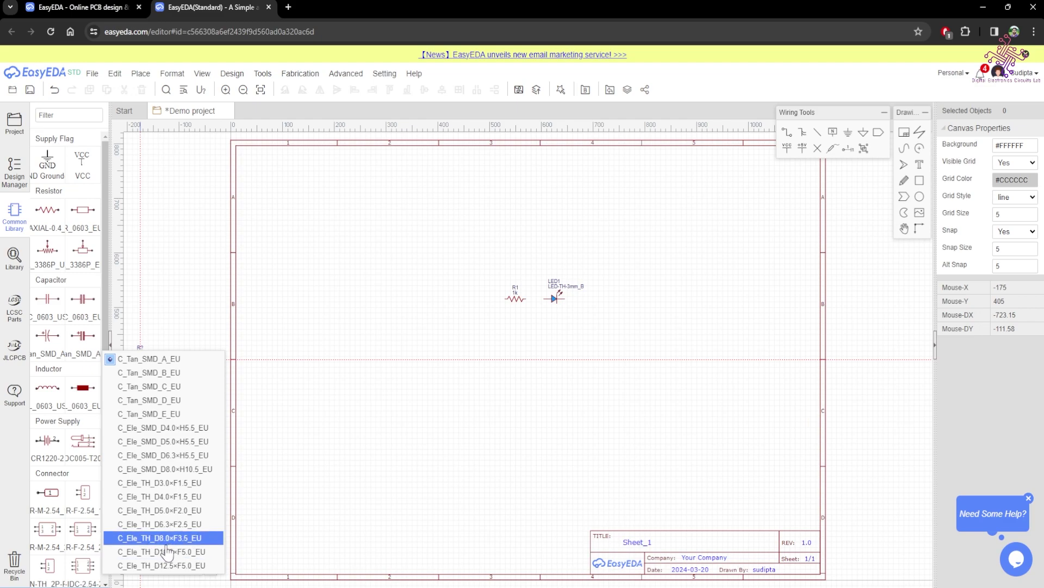
pyautogui.click(186, 552)
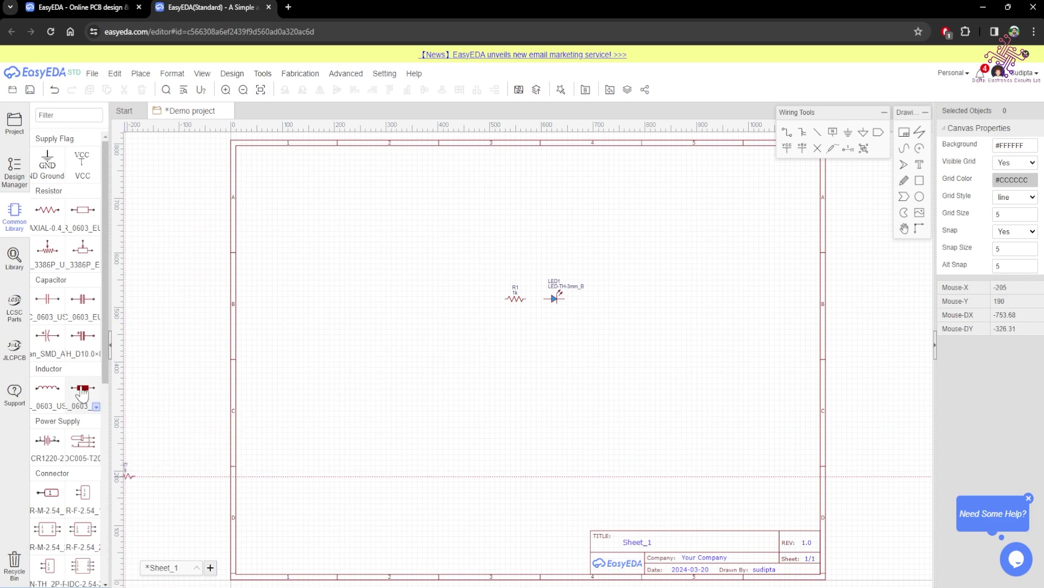
pyautogui.click(514, 323)
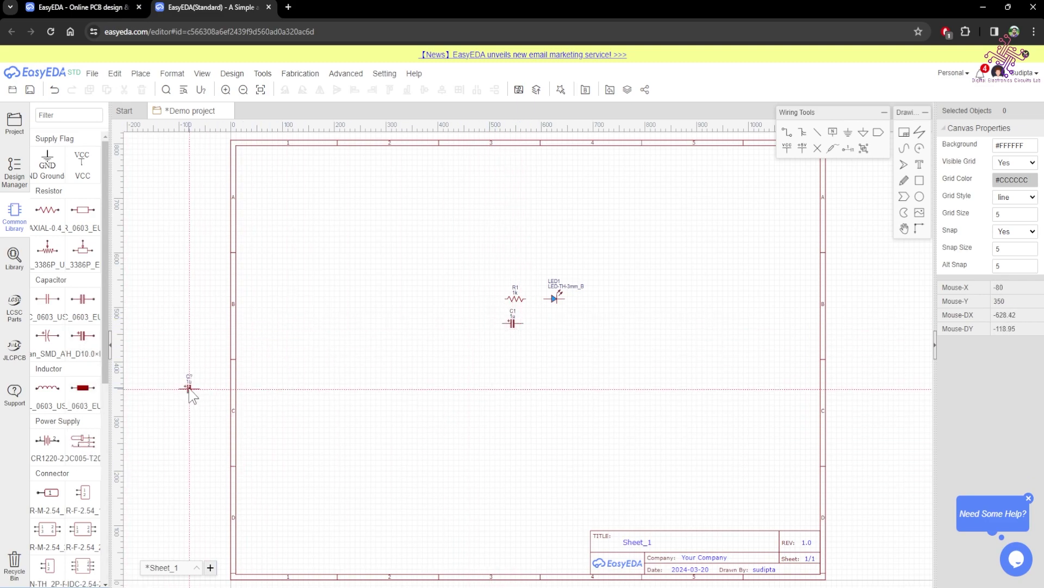
# Choose the HDR-M-2.54_1x2 variant of the male header and place one left of the resistor and capacitor
pyautogui.scroll(-4, 61, 459)
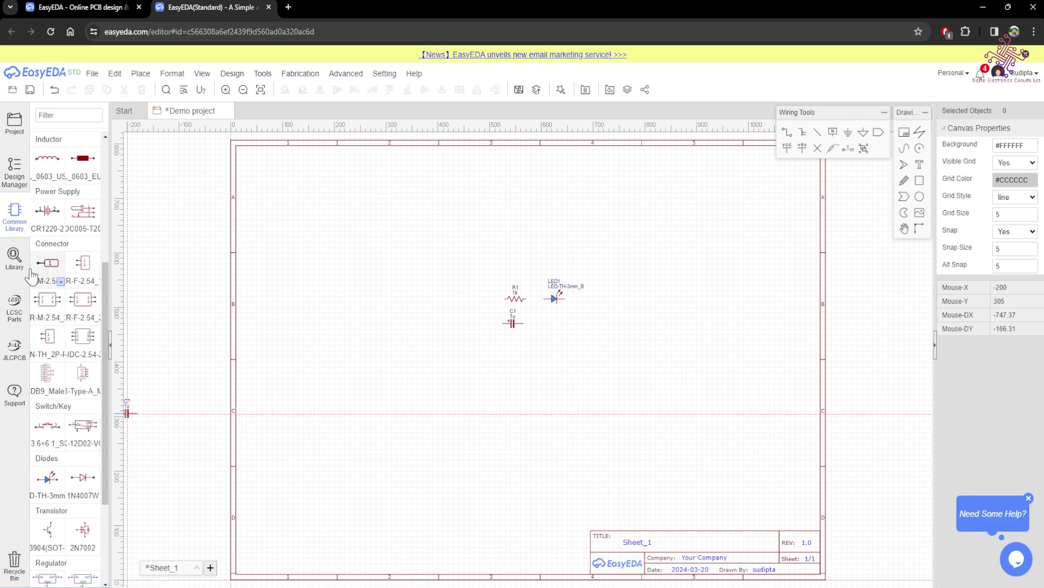
pyautogui.moveTo(110, 239); pyautogui.dragTo(136, 240)
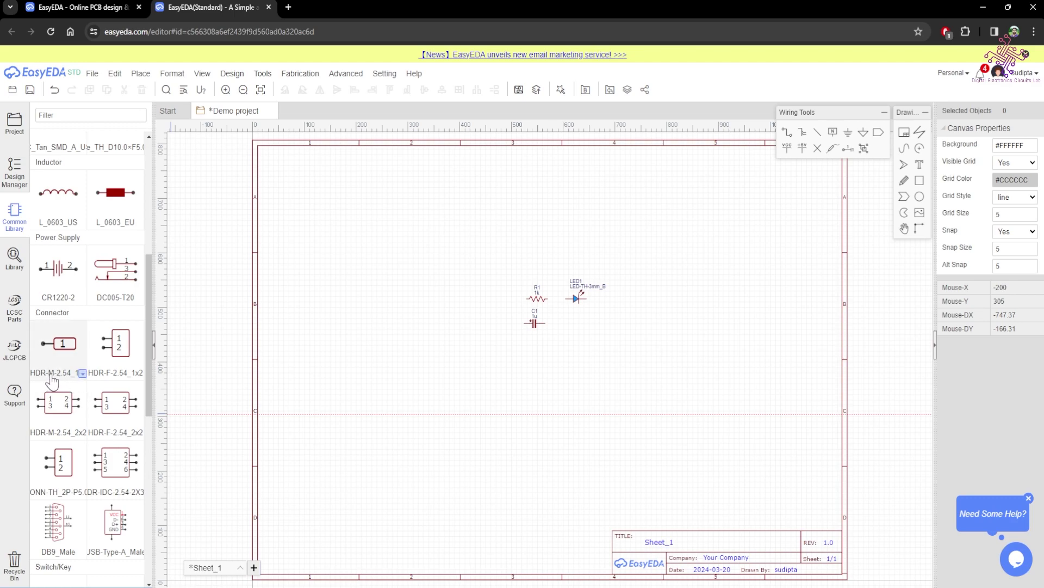
pyautogui.click(82, 374)
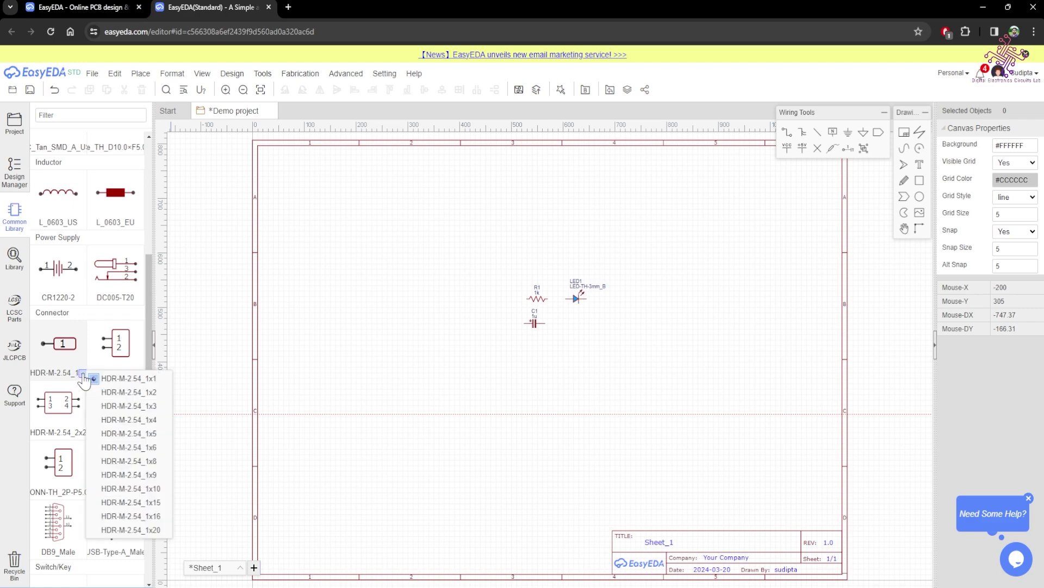
pyautogui.click(143, 395)
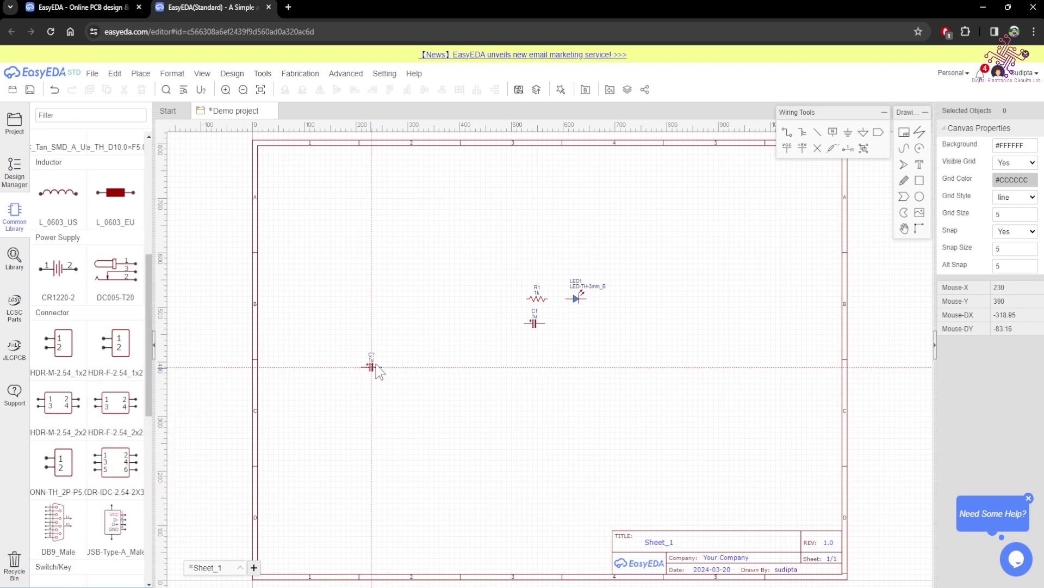
pyautogui.click(62, 348)
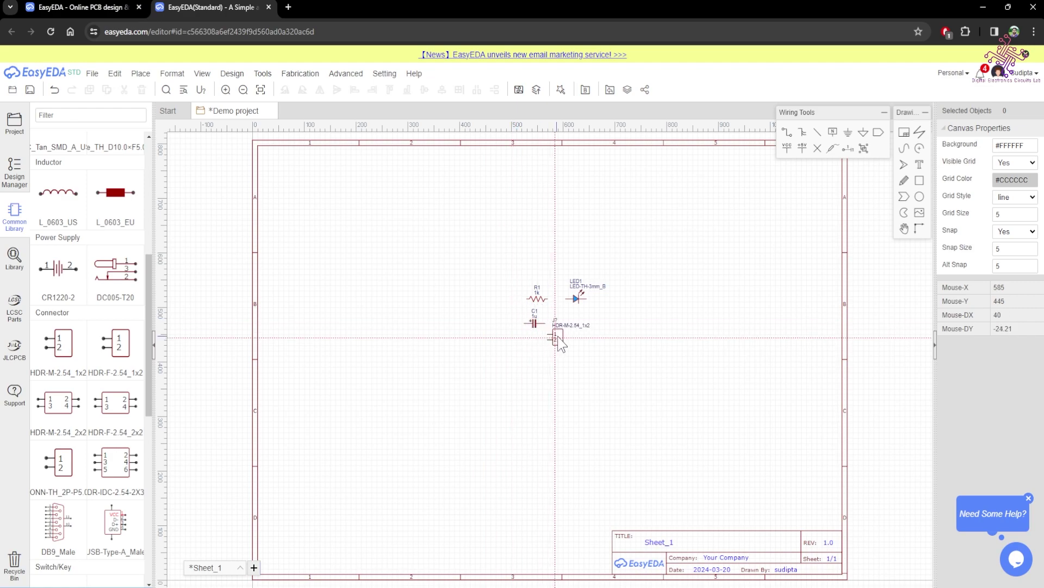
pyautogui.click(494, 314)
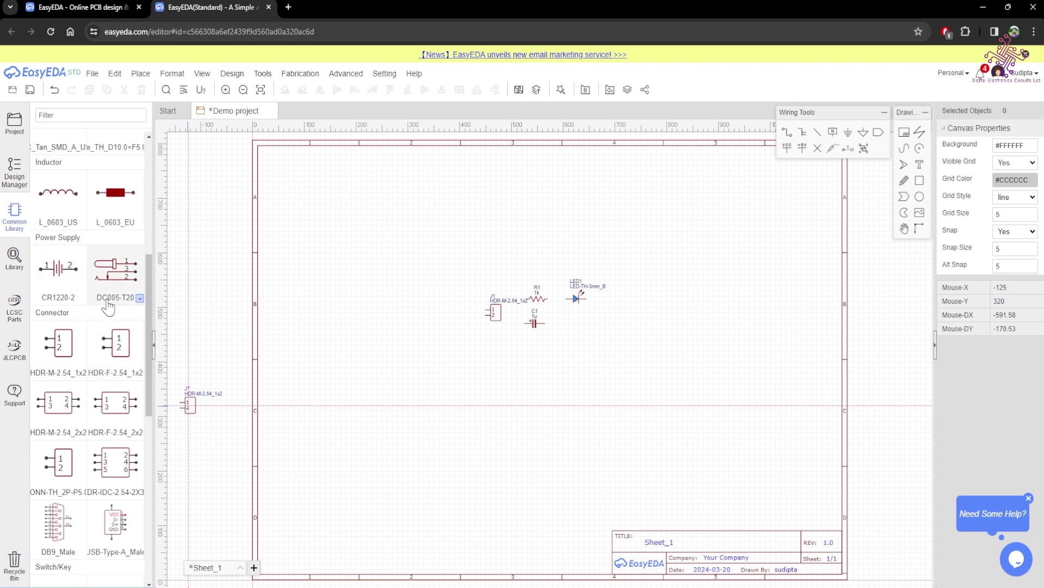
pyautogui.press('Escape')
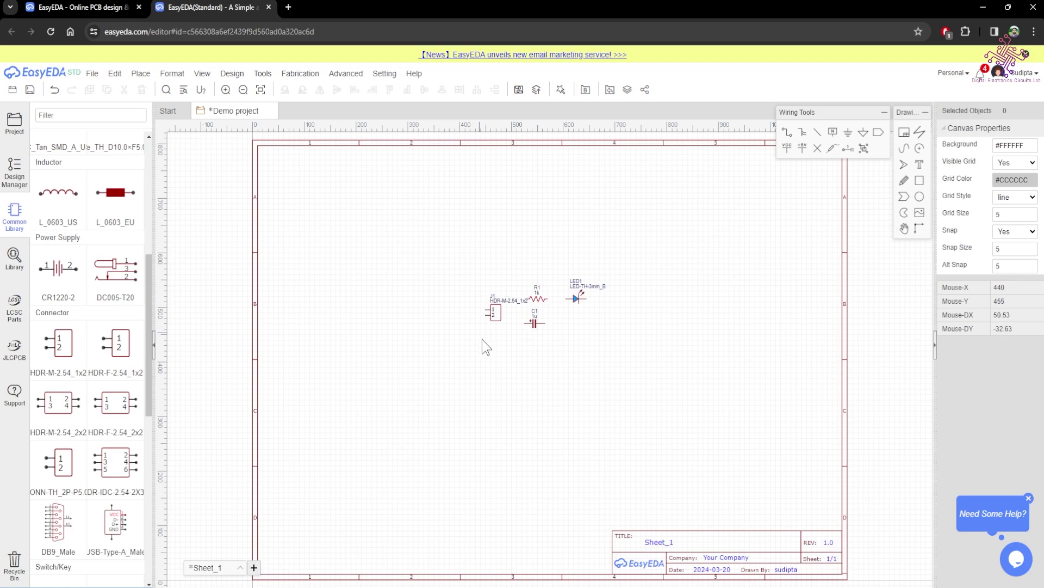
# Move resistor R1 up above the other parts, and rotate header J1 so its pins face them, shifting it slightly up
pyautogui.moveTo(537, 302); pyautogui.dragTo(537, 277)
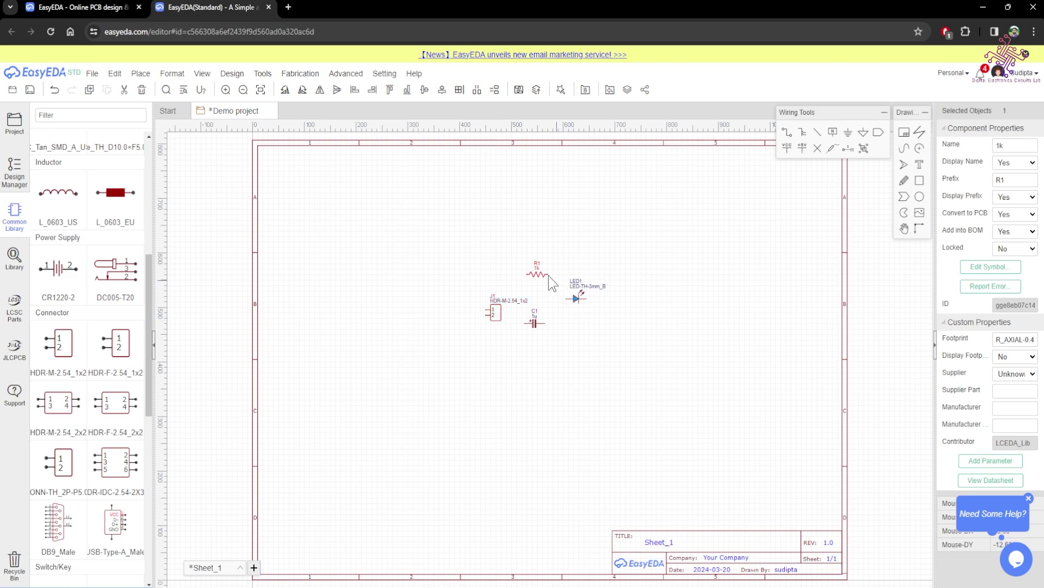
pyautogui.click(500, 319)
pyautogui.click(501, 319)
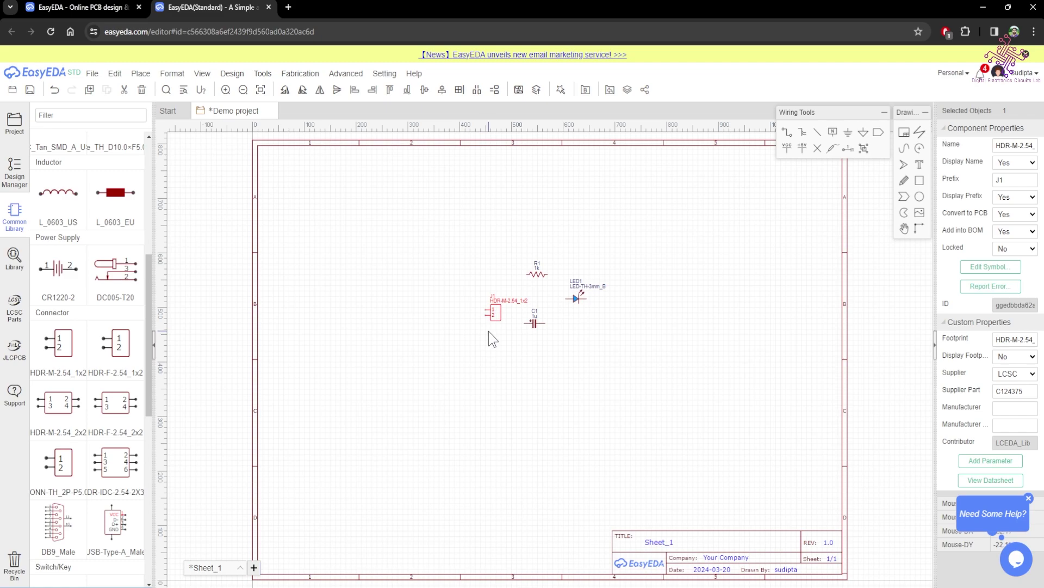
pyautogui.press('space')
pyautogui.moveTo(494, 317); pyautogui.dragTo(491, 302)
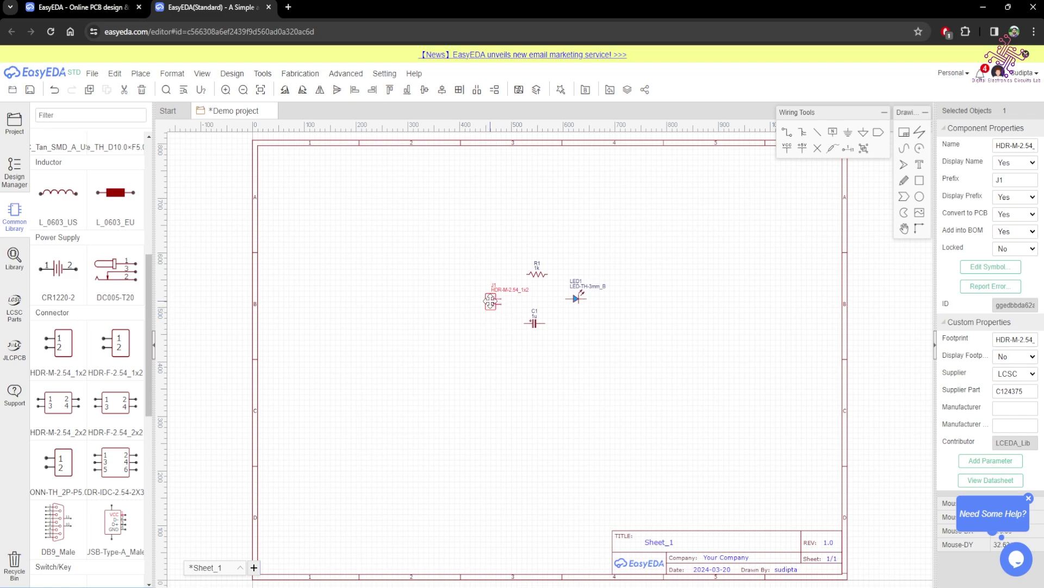
pyautogui.click(674, 372)
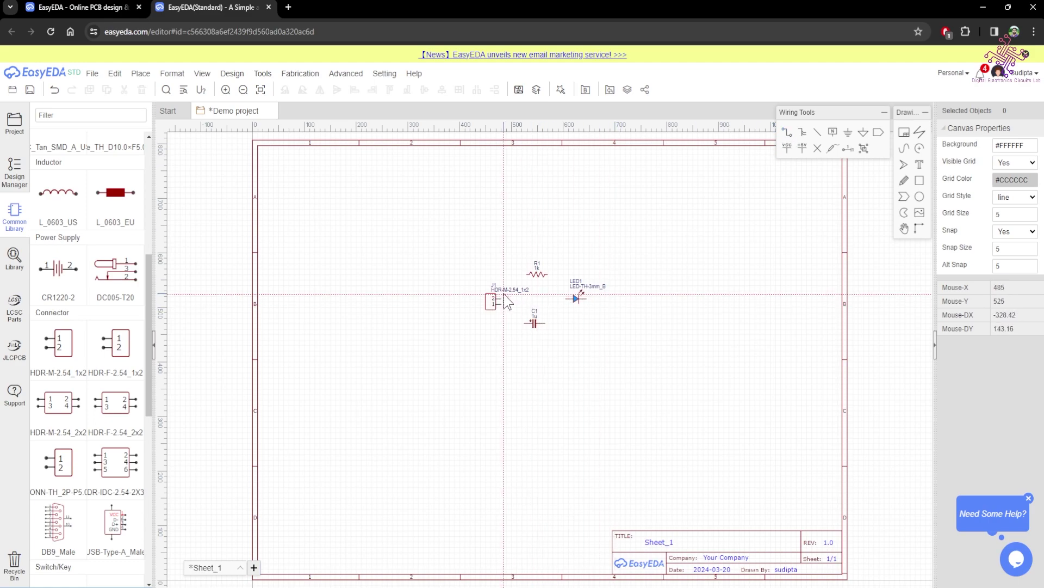
# Wire pin 2 of header J1 to the left end of resistor R1
pyautogui.scroll(2, 511, 299)
pyautogui.scroll(2, 511, 299)
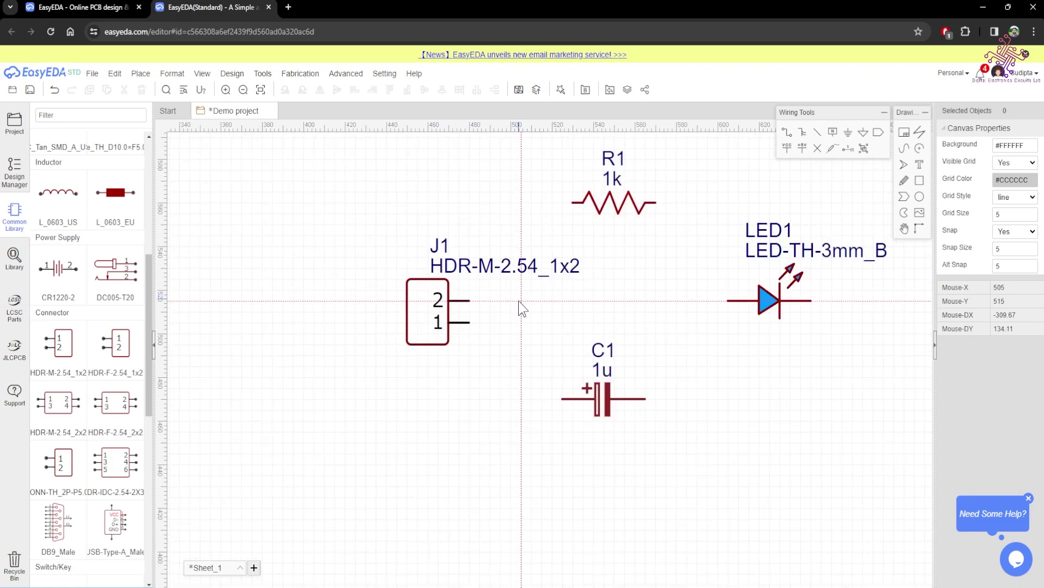
pyautogui.scroll(-1, 518, 299)
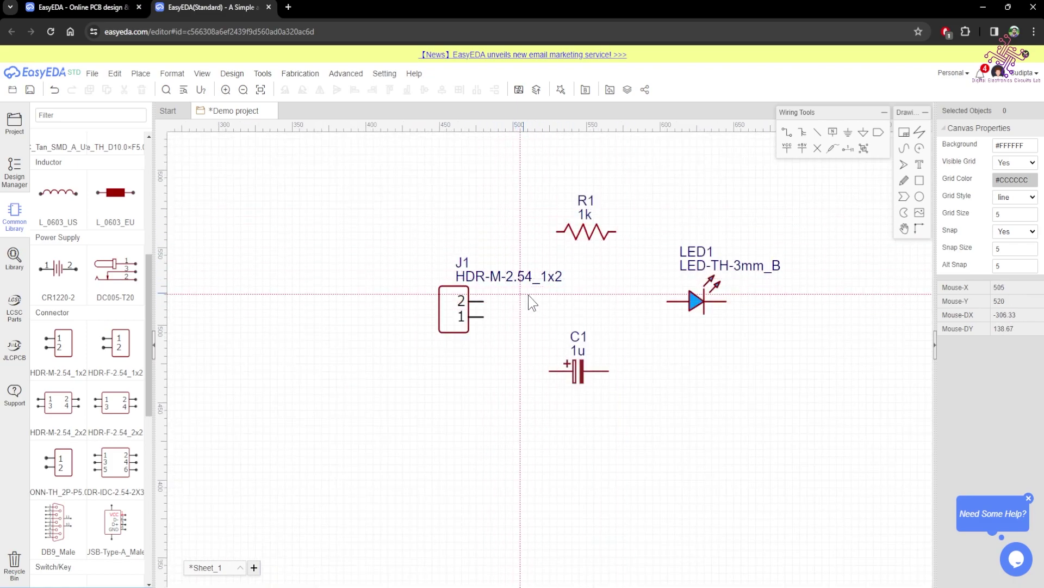
pyautogui.click(483, 302)
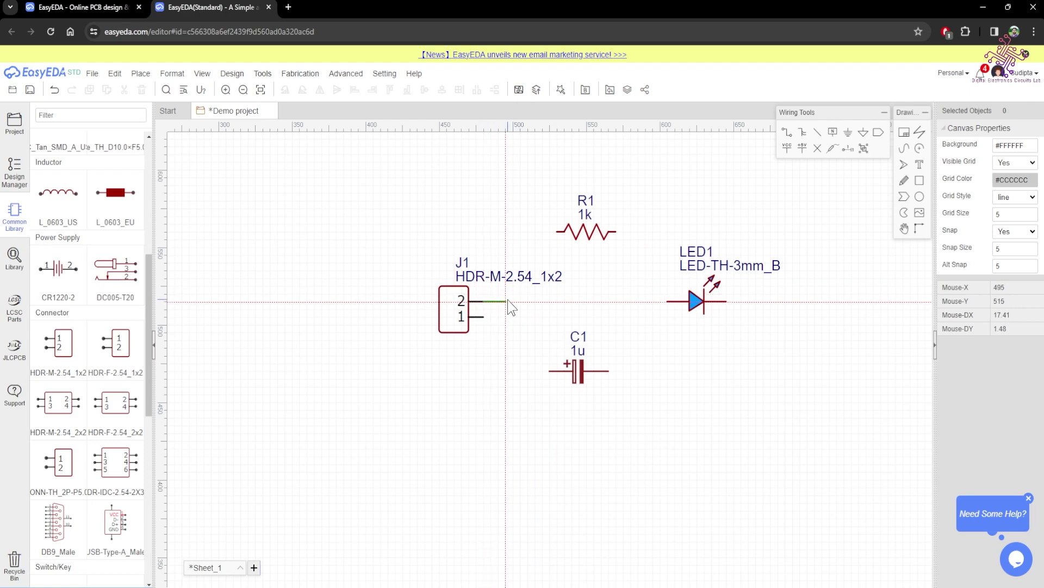
pyautogui.click(527, 232)
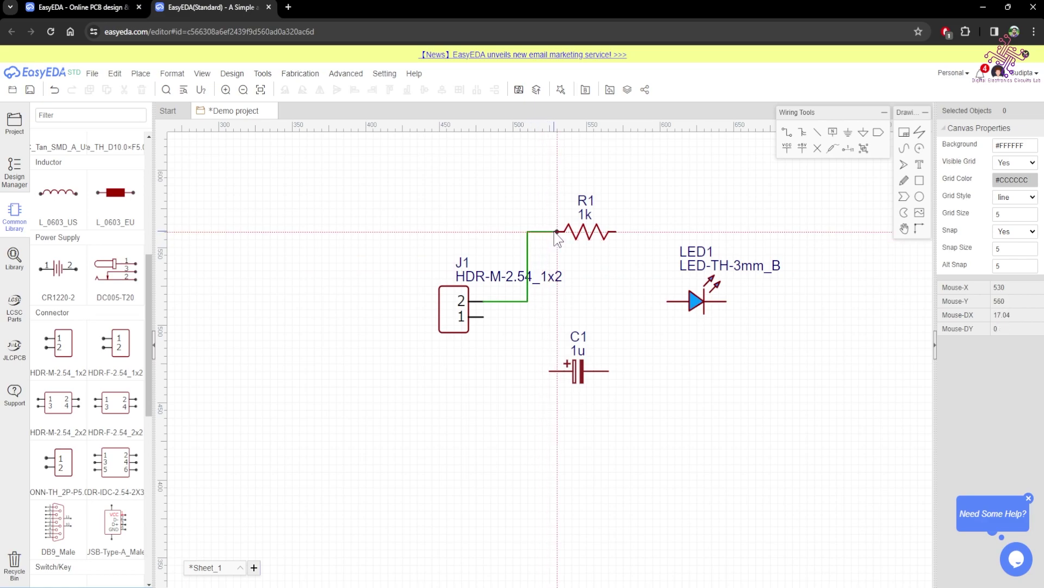
pyautogui.click(556, 233)
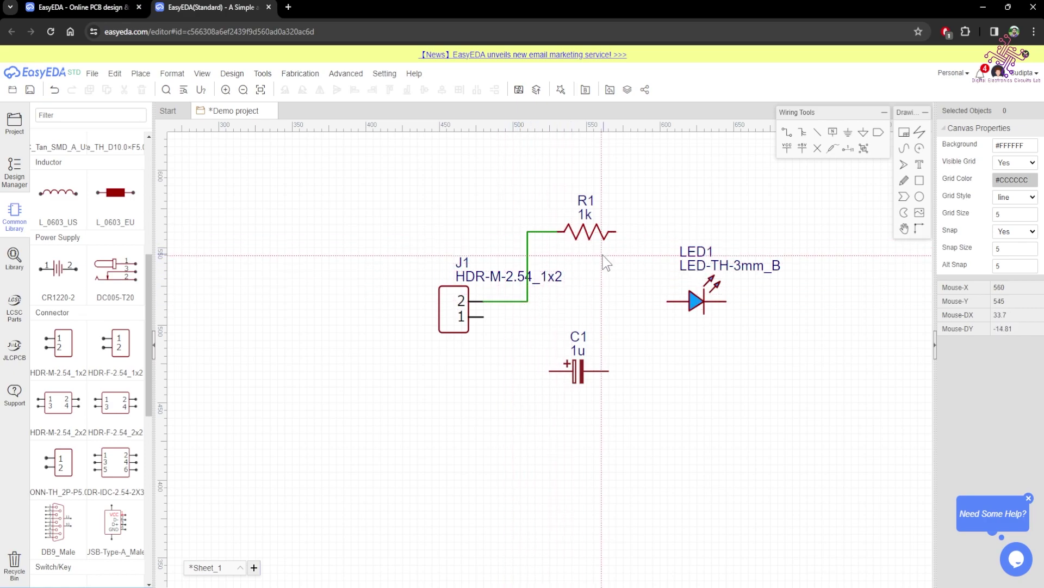
# Wire the right end of R1 to the LED's anode, and pin 1 of J1 to the LED's cathode
pyautogui.click(617, 232)
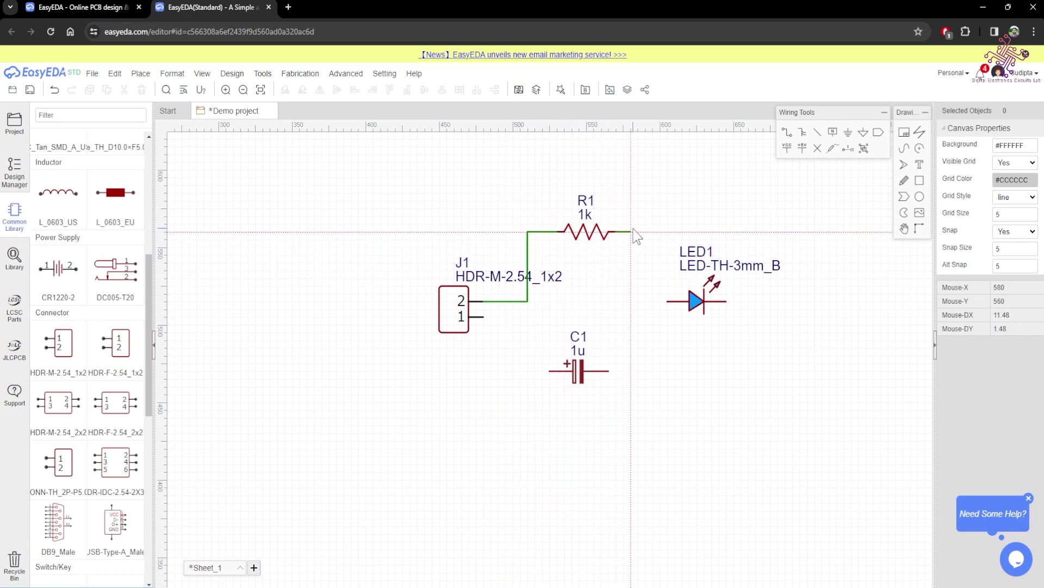
pyautogui.click(667, 302)
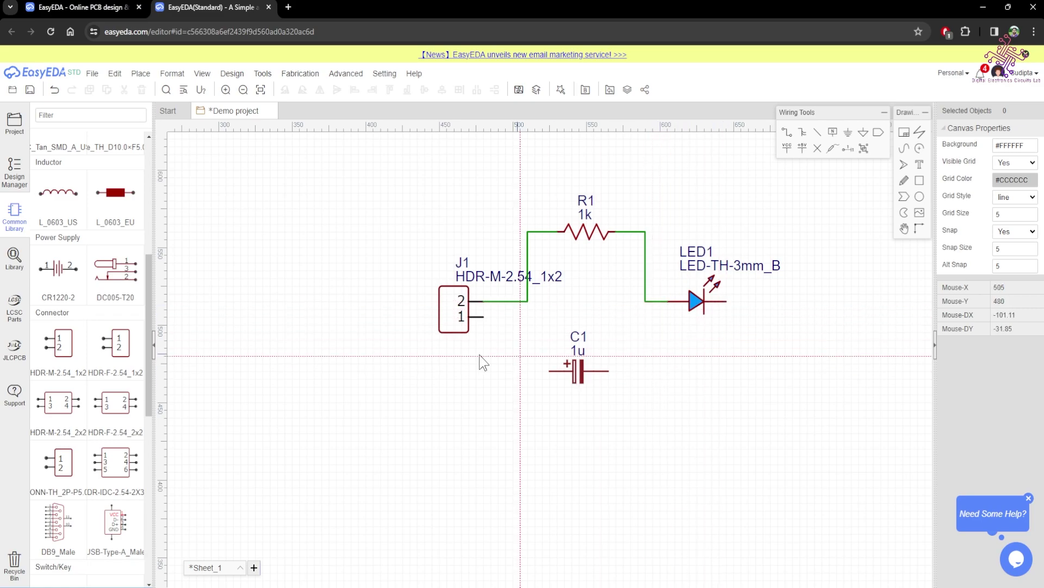
pyautogui.click(484, 317)
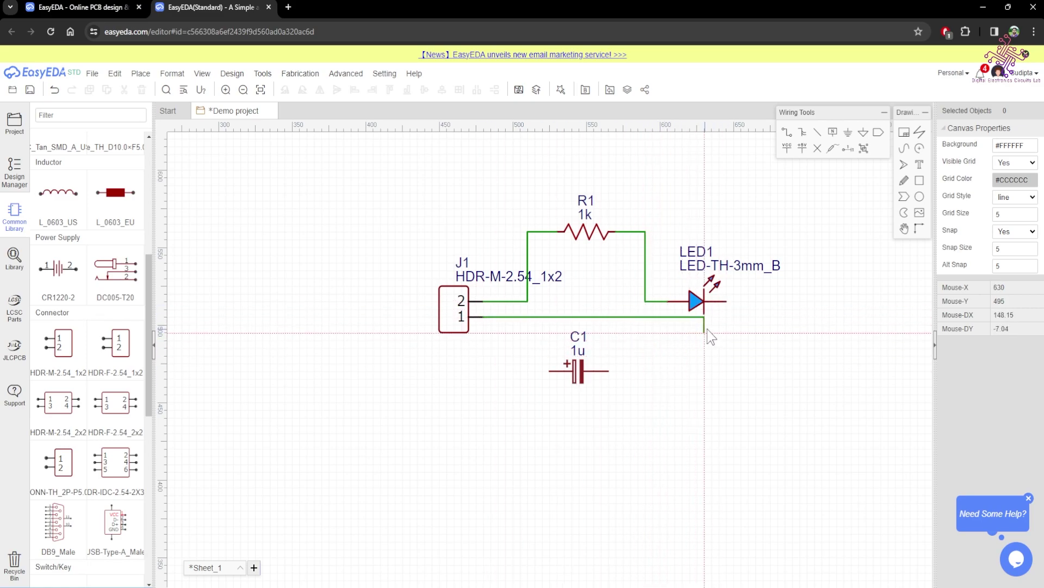
pyautogui.click(725, 309)
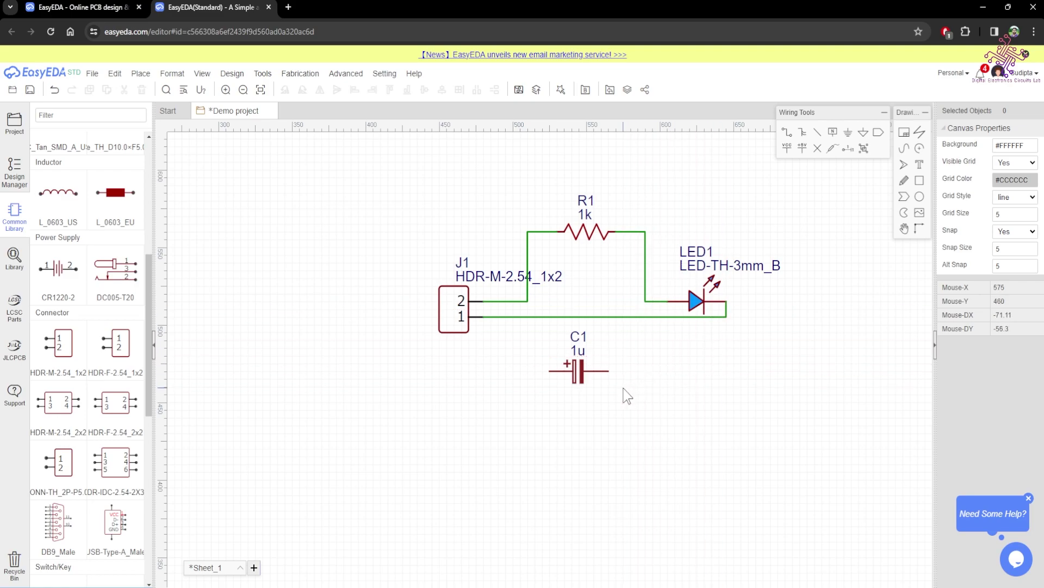
# Move capacitor C1 between R1's output wire and the pin 1 wire, rotated upright with its positive side up
pyautogui.click(583, 381)
pyautogui.moveTo(581, 381); pyautogui.dragTo(586, 292)
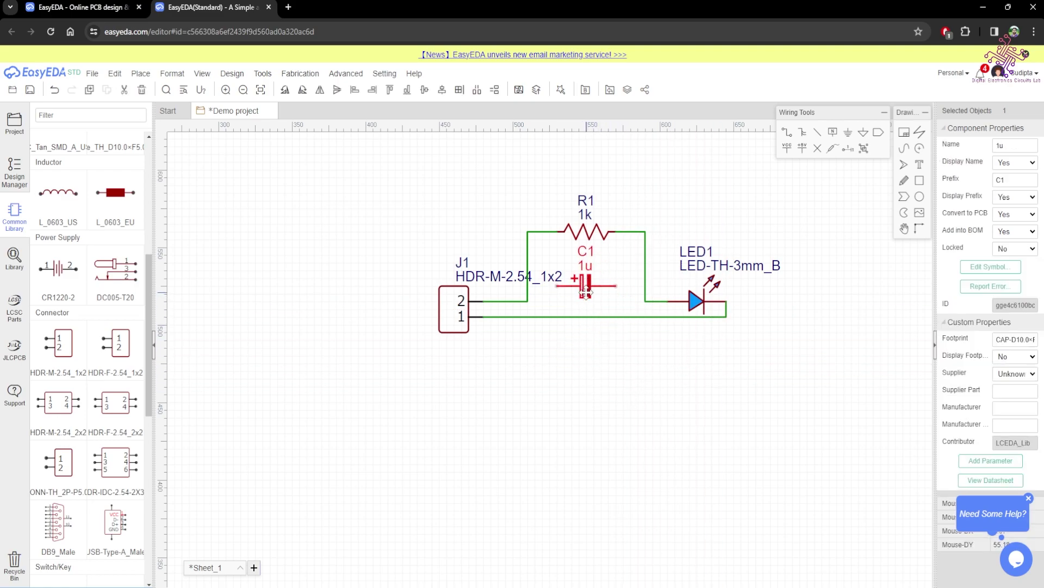
pyautogui.press('space')
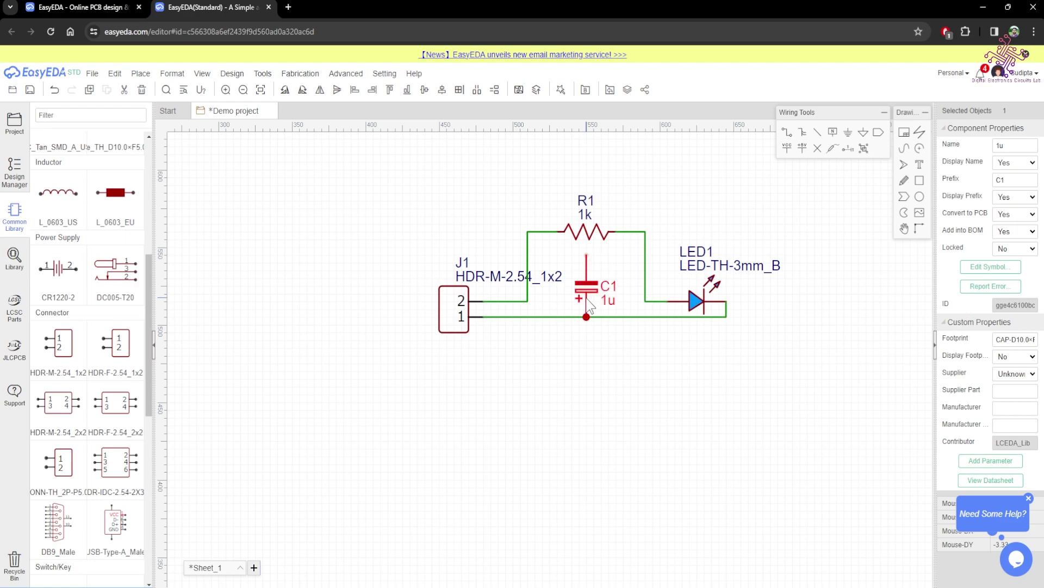
pyautogui.moveTo(586, 298); pyautogui.dragTo(629, 276)
pyautogui.click(691, 223)
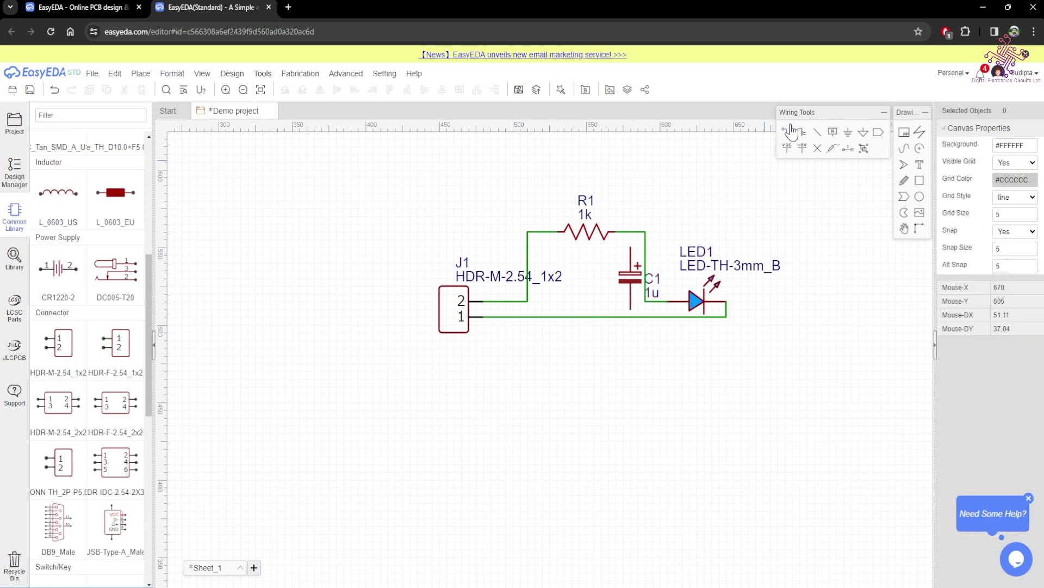
# Wire C1's positive end to R1's output wire and its other end to the J1 pin 1 wire, and save the schematic
pyautogui.click(785, 133)
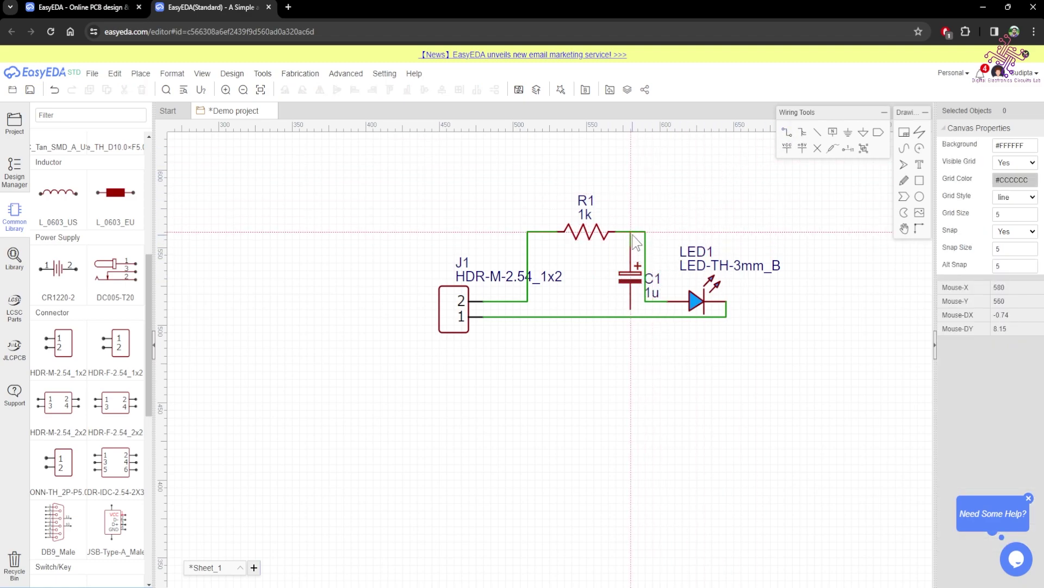
pyautogui.click(632, 310)
pyautogui.click(632, 318)
pyautogui.press('Escape')
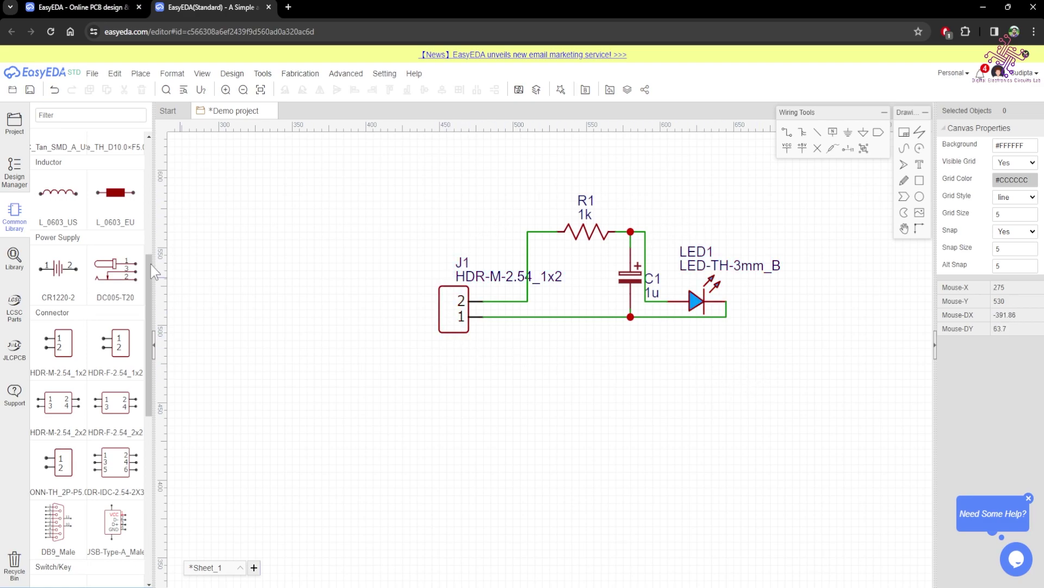
pyautogui.click(31, 91)
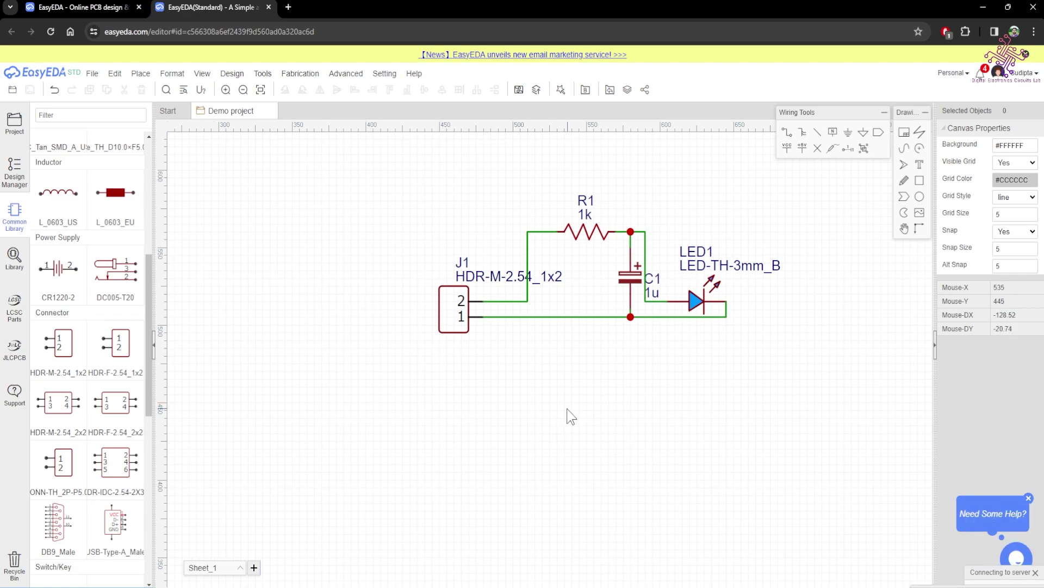
pyautogui.click(201, 73)
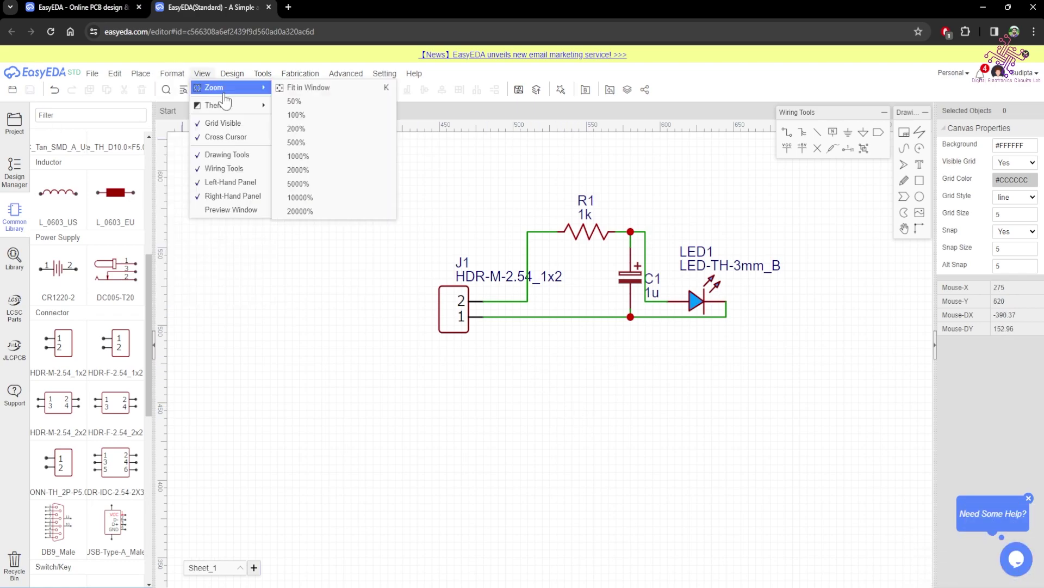
pyautogui.click(246, 137)
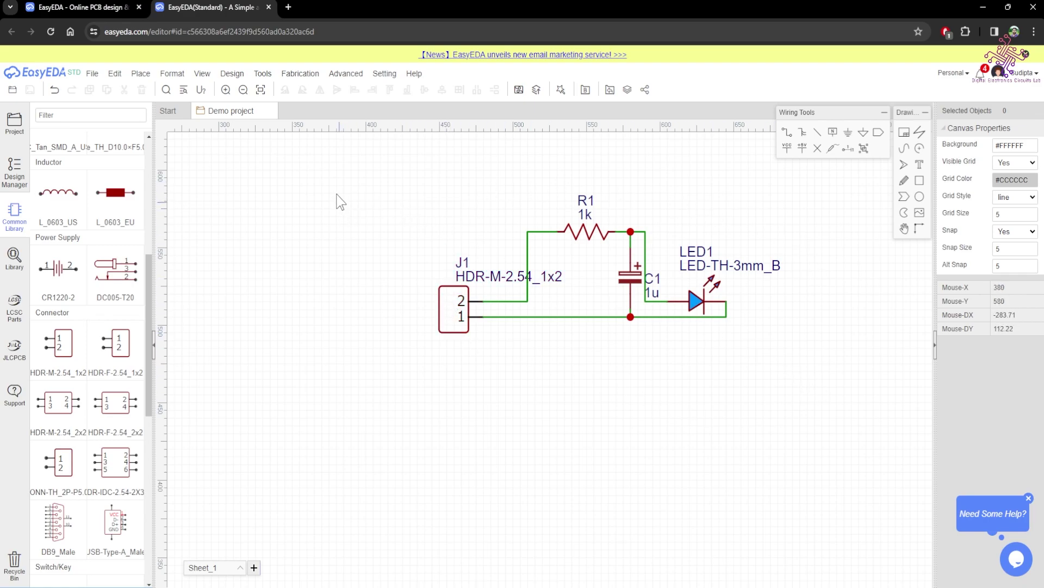
# Convert the schematic to a PCB and choose a Round Rectangular board outline
pyautogui.moveTo(223, 74)
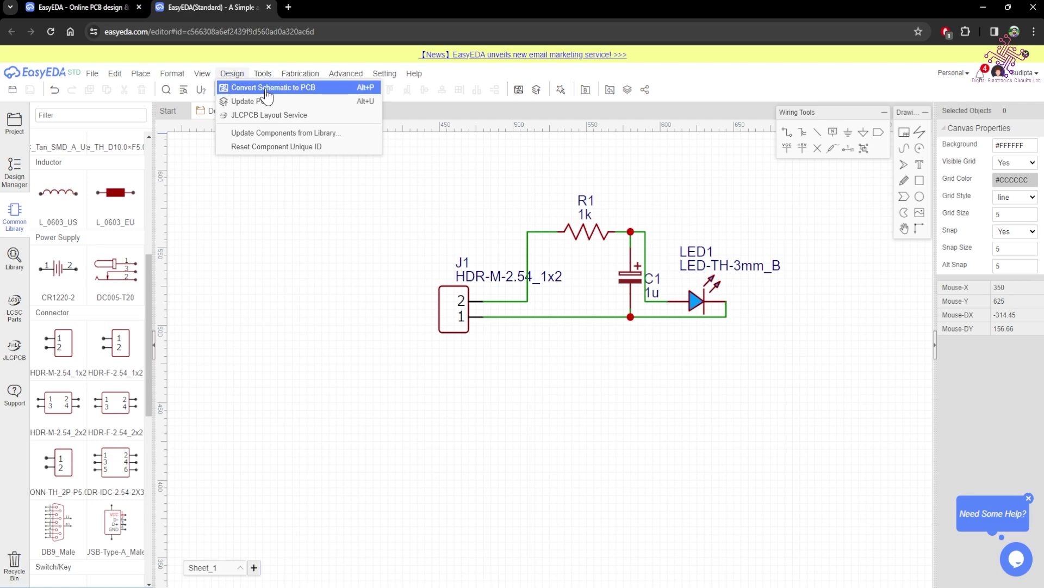
pyautogui.click(299, 91)
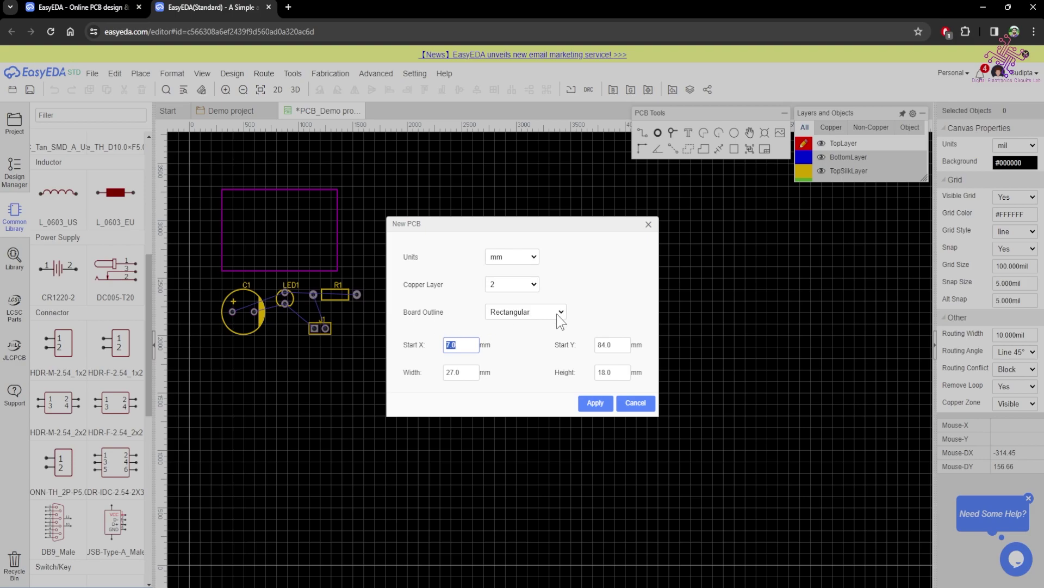
pyautogui.click(535, 311)
pyautogui.press('Down')
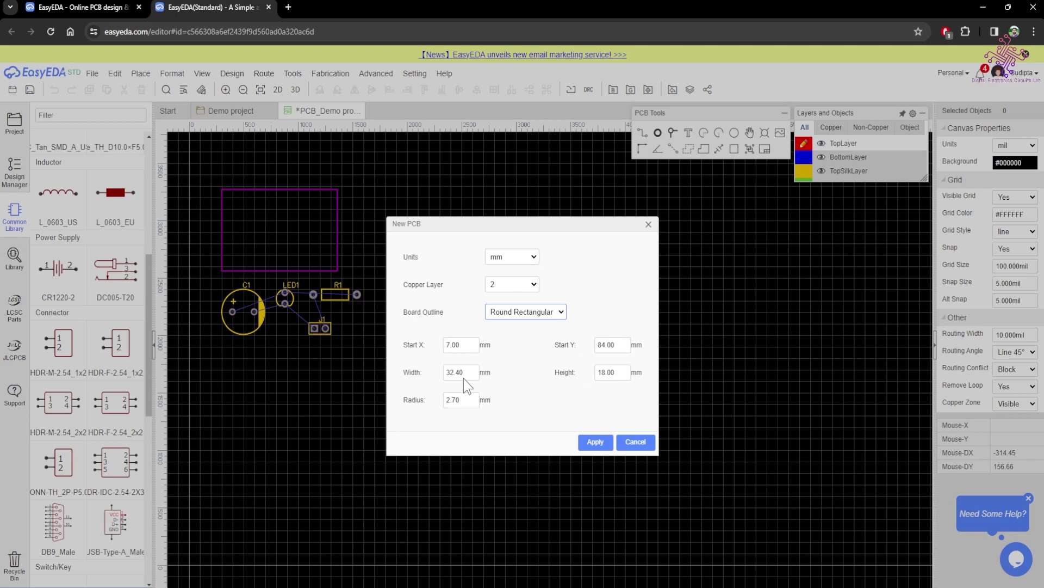
# Set the board outline to 20 mm wide and 20 mm high with a 2 mm corner radius, and apply it
pyautogui.doubleClick(447, 372)
pyautogui.write('20')
pyautogui.doubleClick(603, 373)
pyautogui.write('20')
pyautogui.click(452, 420)
pyautogui.moveTo(463, 400); pyautogui.dragTo(449, 402)
pyautogui.write('2')
pyautogui.click(595, 443)
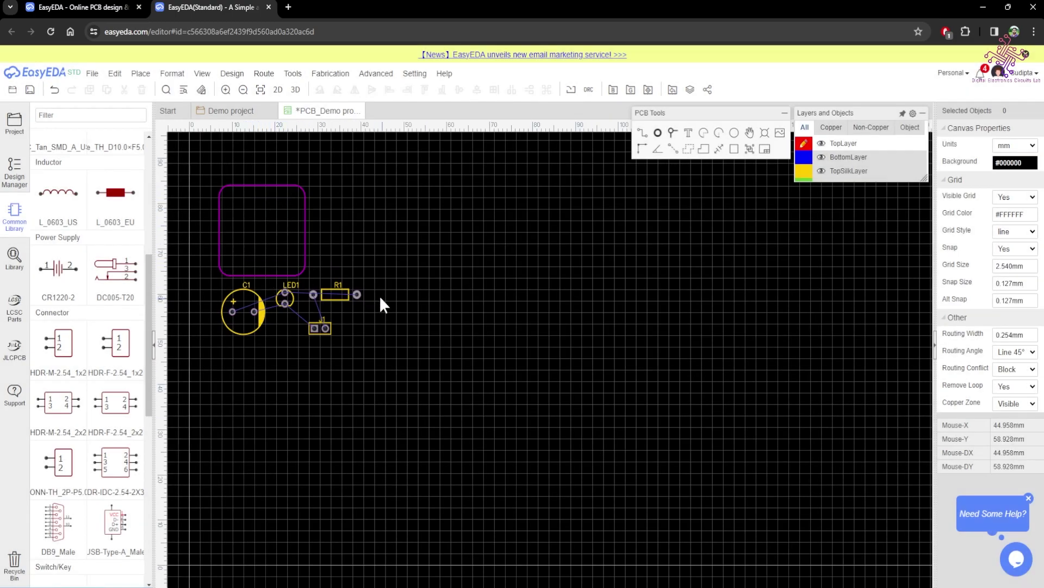
# Move C1 into the board's upper left area, LED1 to the upper right, and R1 below them
pyautogui.scroll(-4, 405, 321)
pyautogui.scroll(4, 305, 277)
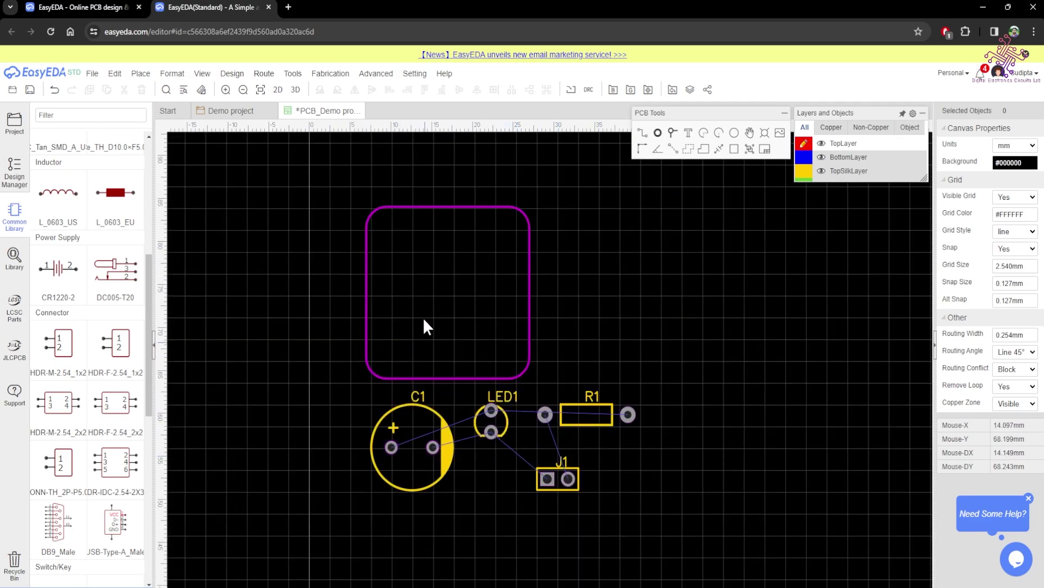
pyautogui.moveTo(424, 408); pyautogui.dragTo(425, 220)
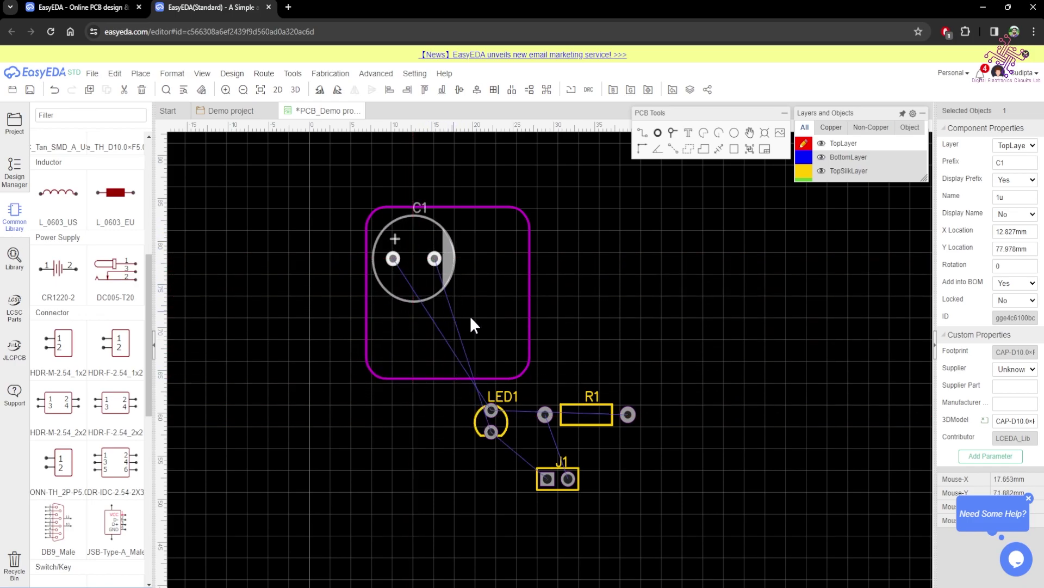
pyautogui.moveTo(499, 428); pyautogui.dragTo(521, 256)
pyautogui.moveTo(594, 416); pyautogui.dragTo(482, 325)
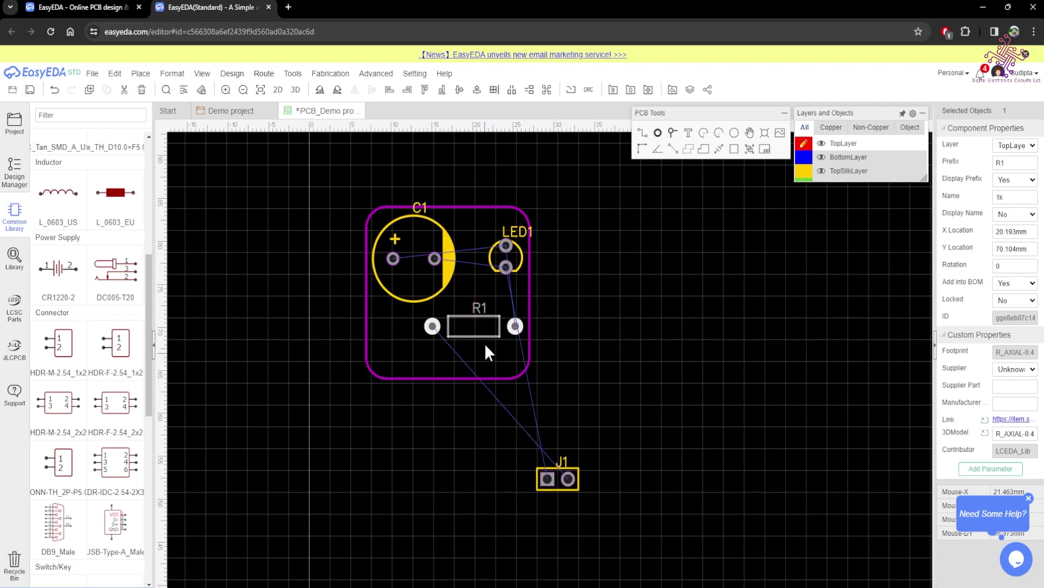
# Shift resistor R1 slightly left and turn it through its rotations back to horizontal
pyautogui.press('space')
pyautogui.moveTo(481, 343); pyautogui.dragTo(454, 323)
pyautogui.press('space')
pyautogui.press('space')
pyautogui.press('space')
# Move header J1 inside the board just below R1, and nudge C1 down and LED1 down and left
pyautogui.moveTo(557, 470); pyautogui.dragTo(448, 347)
pyautogui.moveTo(418, 273); pyautogui.dragTo(418, 284)
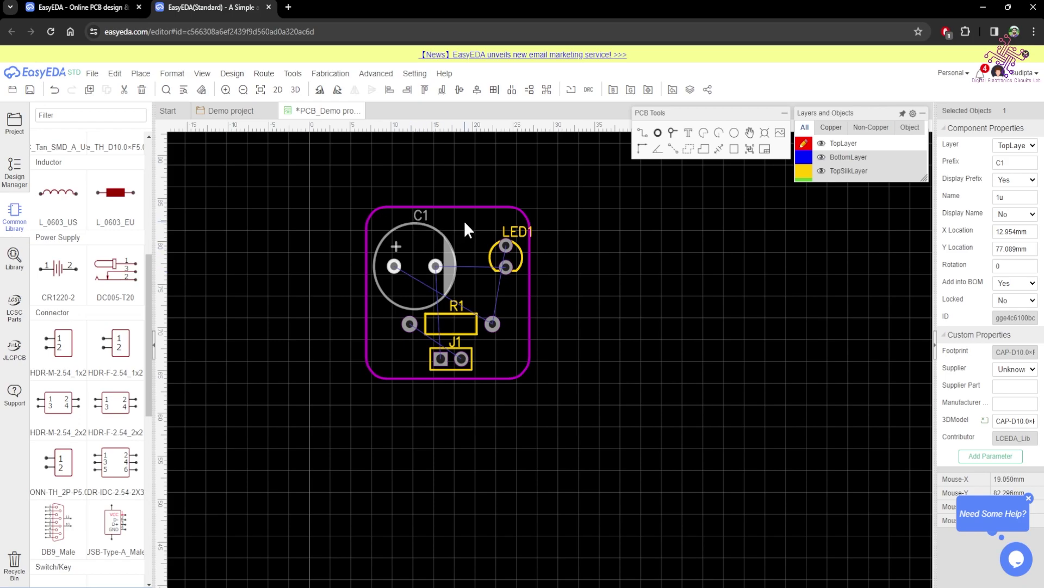
pyautogui.moveTo(521, 256); pyautogui.dragTo(499, 266)
pyautogui.click(521, 329)
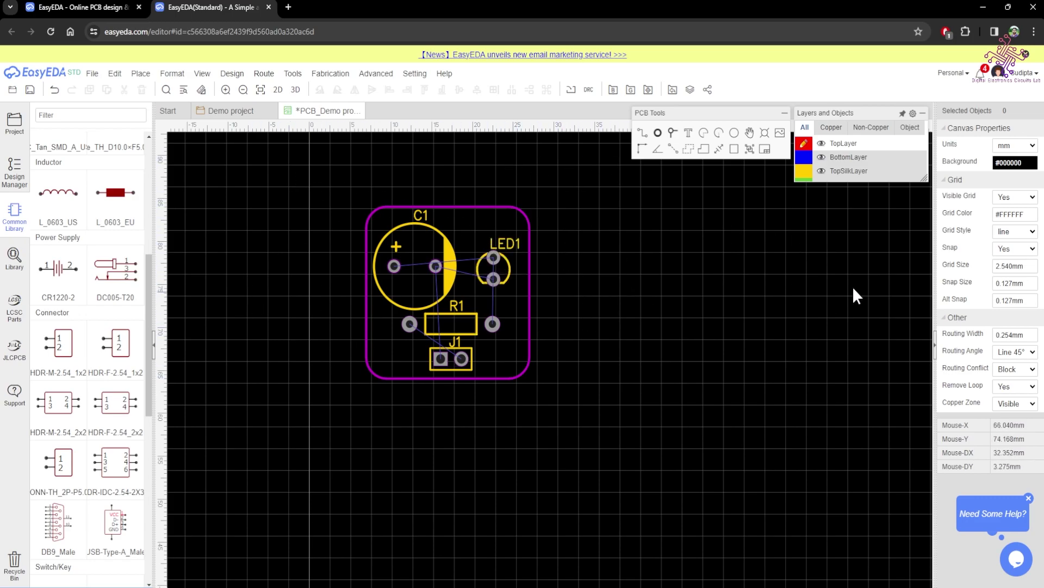
# Place a text object to the right of the board and change its content to "declab"
pyautogui.click(688, 132)
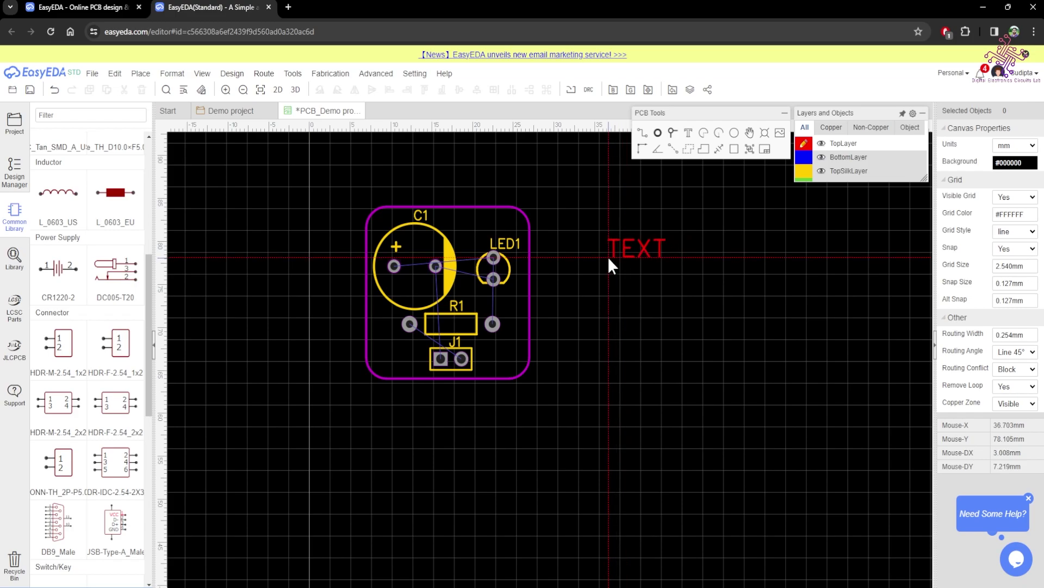
pyautogui.click(613, 274)
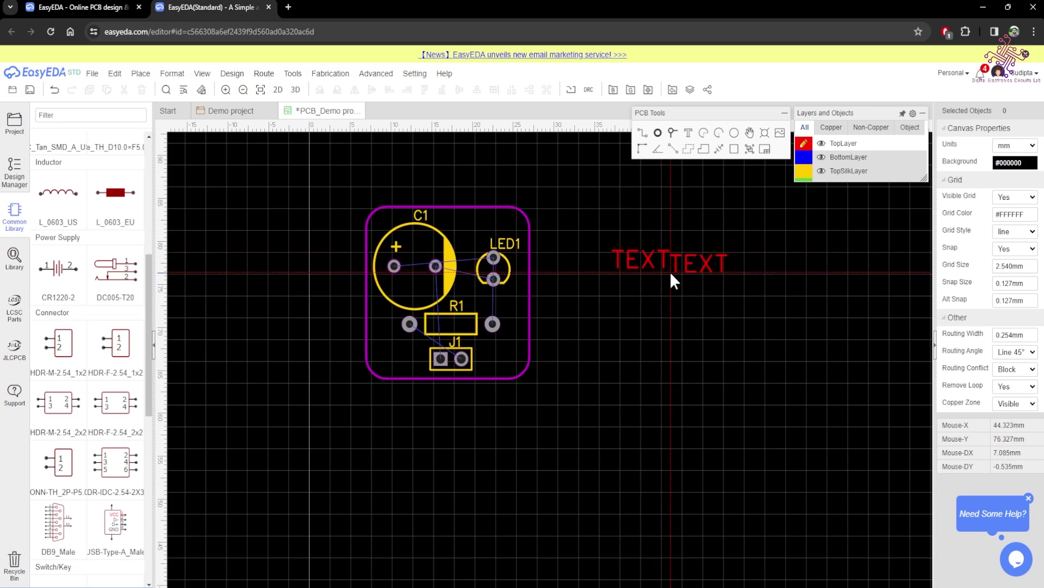
pyautogui.press('Escape')
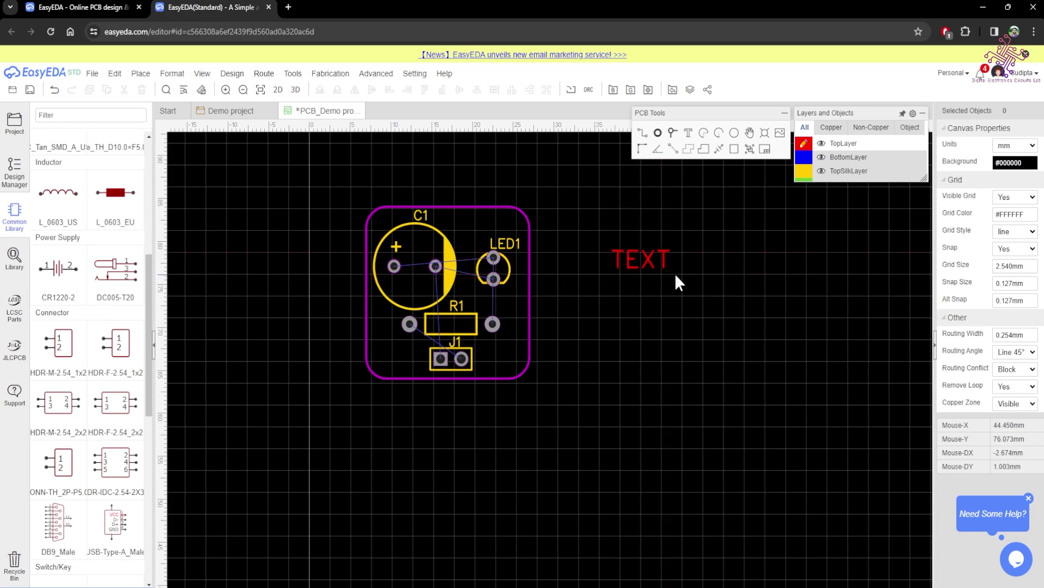
pyautogui.doubleClick(627, 258)
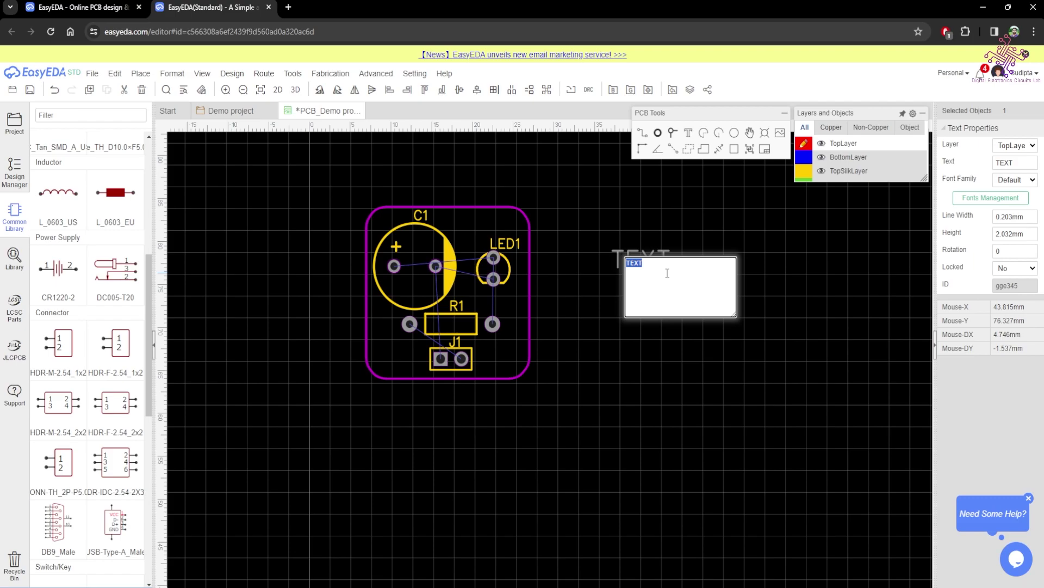
pyautogui.write('declab')
pyautogui.click(782, 270)
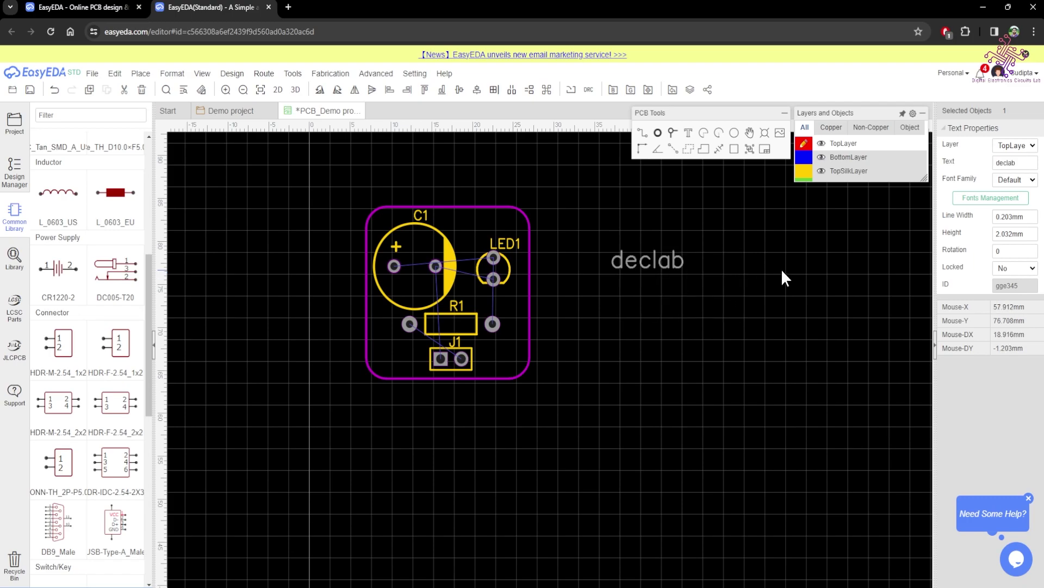
# Move the "declab" text inside the board outline, above LED1 and beside the C1 label
pyautogui.moveTo(631, 261); pyautogui.dragTo(488, 230)
pyautogui.doubleClick(629, 262)
pyautogui.click(621, 264)
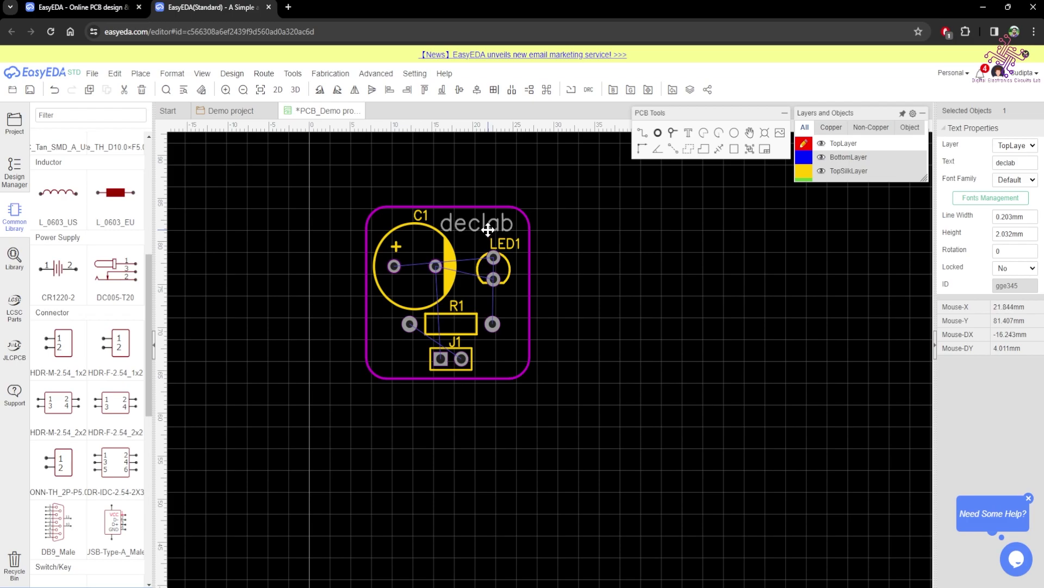
pyautogui.click(602, 247)
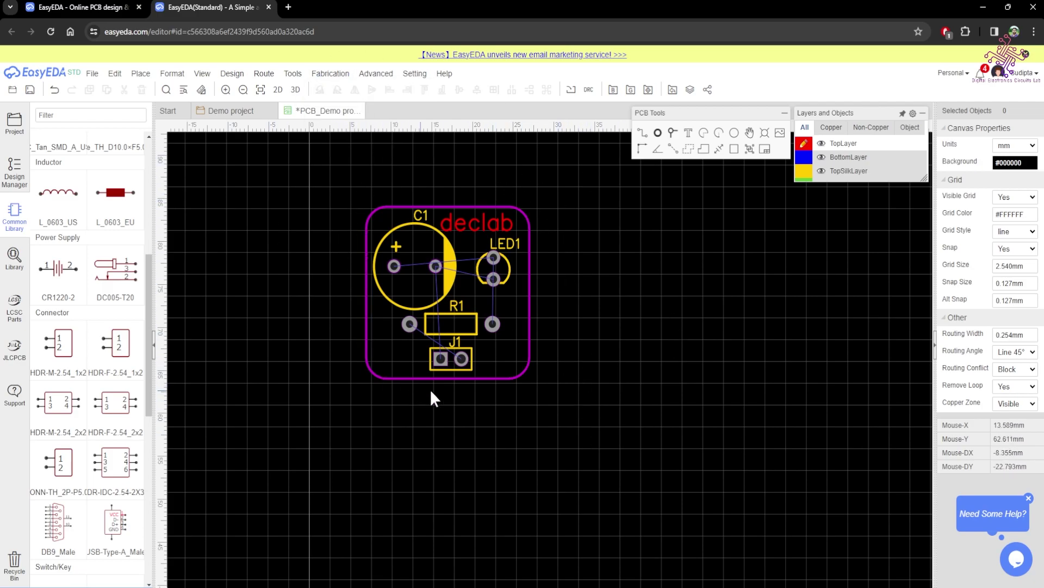
# Auto-route the board on all layers with the Cloud router server
pyautogui.moveTo(262, 80)
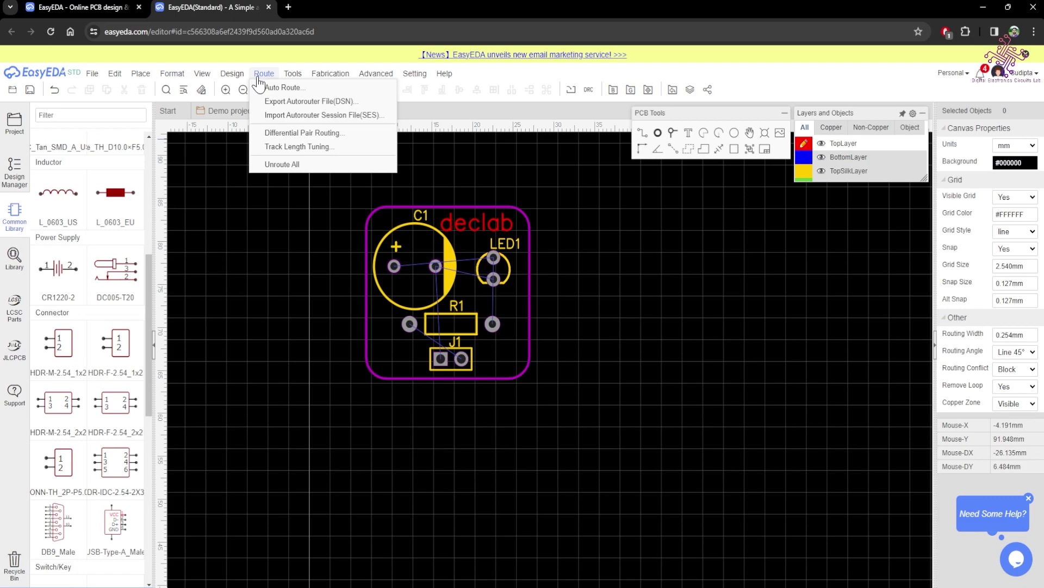
pyautogui.click(268, 90)
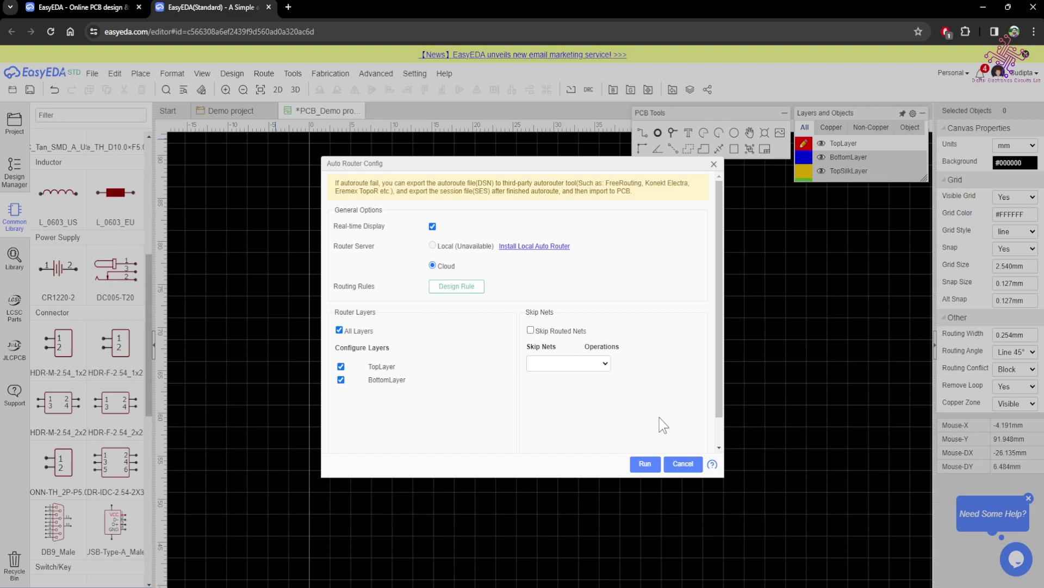
pyautogui.click(645, 464)
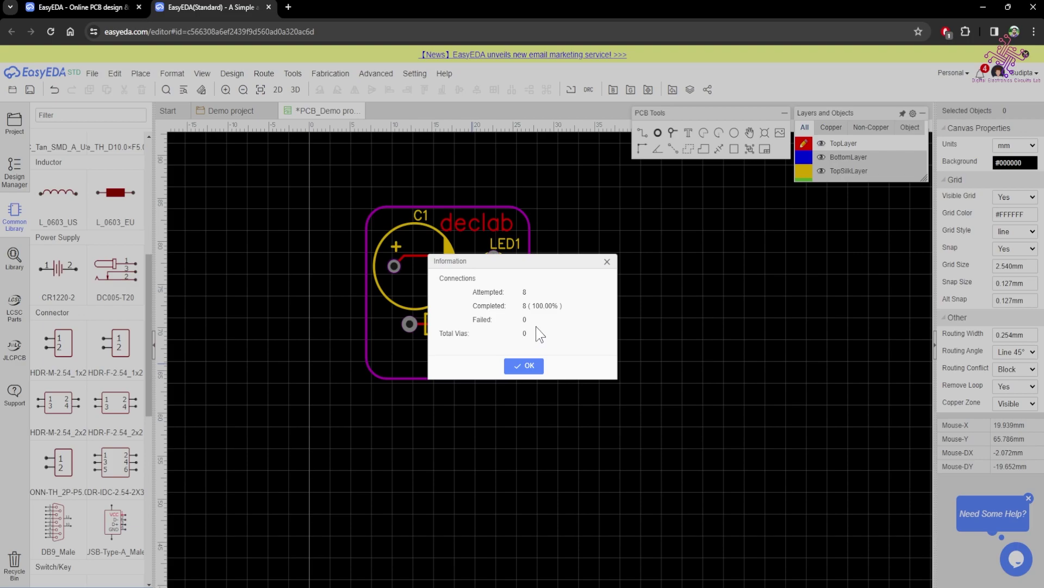
pyautogui.click(526, 366)
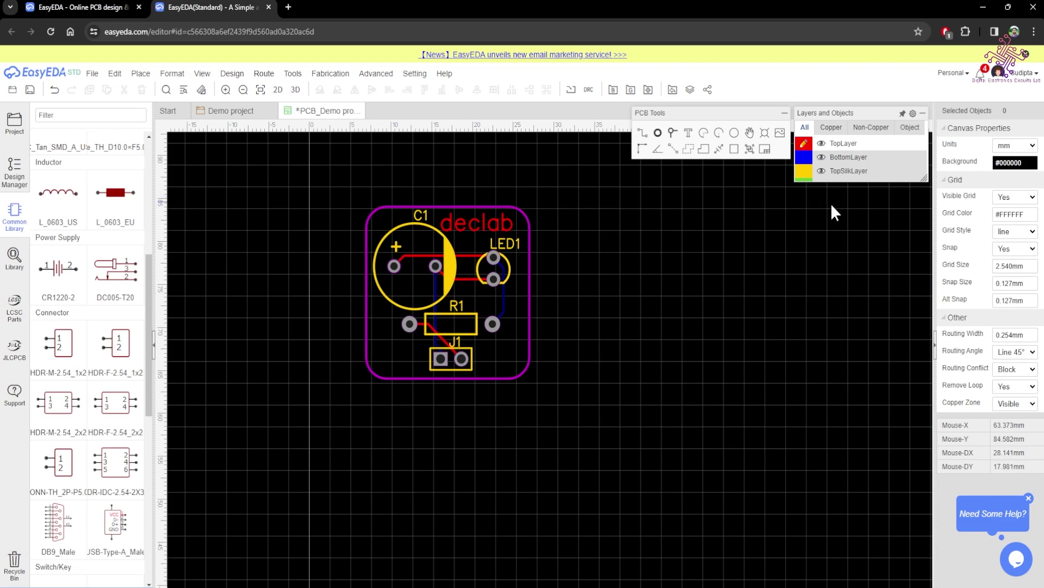
# Hide every PCB layer except TopLayer to examine only the top copper tracks and text
pyautogui.moveTo(818, 173)
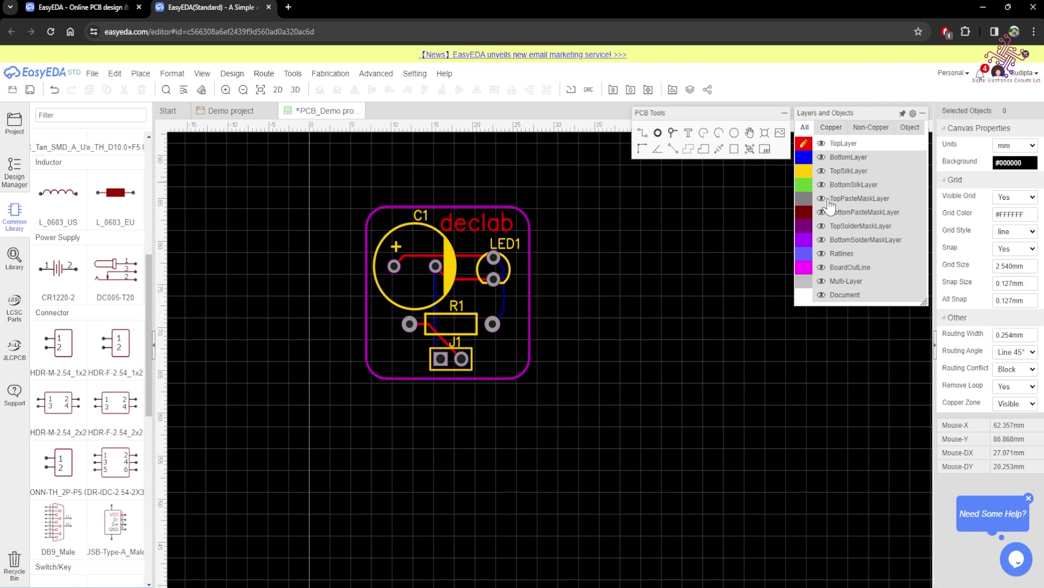
pyautogui.click(821, 156)
pyautogui.click(821, 170)
pyautogui.click(821, 184)
pyautogui.click(822, 198)
pyautogui.click(821, 212)
pyautogui.click(821, 225)
pyautogui.click(822, 239)
pyautogui.click(821, 253)
pyautogui.click(822, 267)
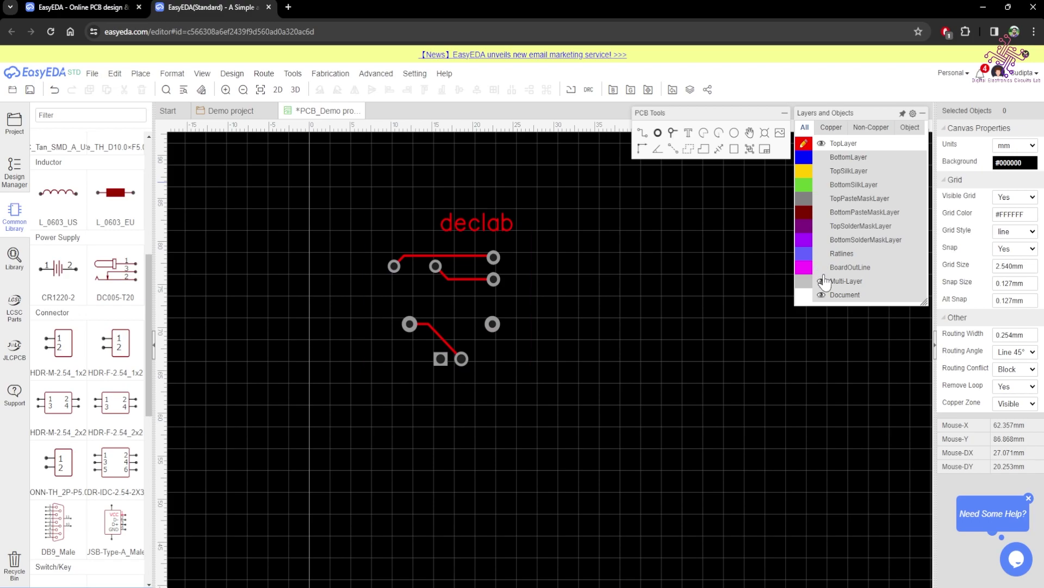
pyautogui.click(822, 281)
pyautogui.click(821, 294)
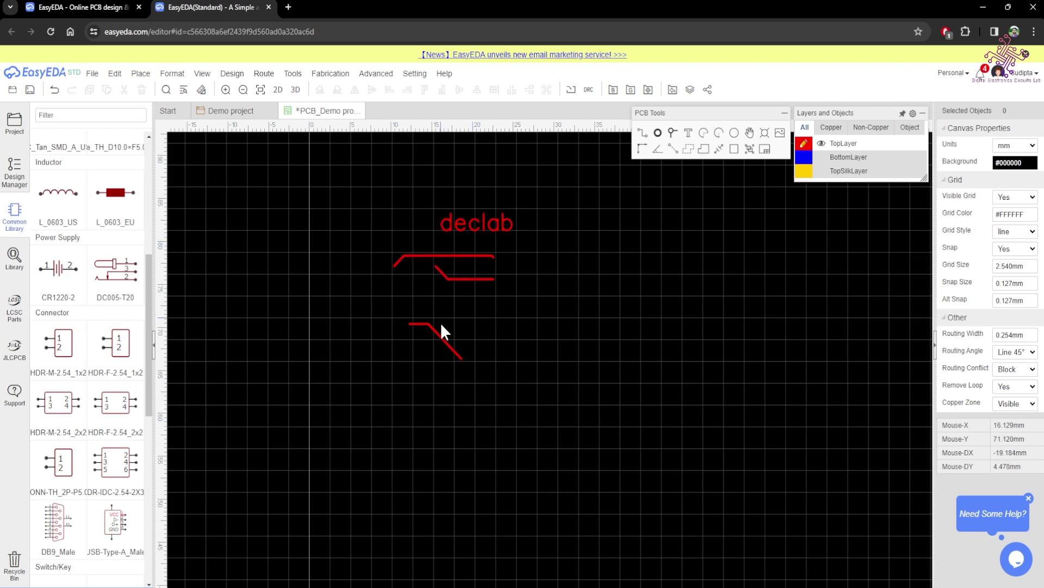
# Show BoardOutLine, BottomLayer and TopSilkLayer one after another to examine what each contains
pyautogui.moveTo(825, 186)
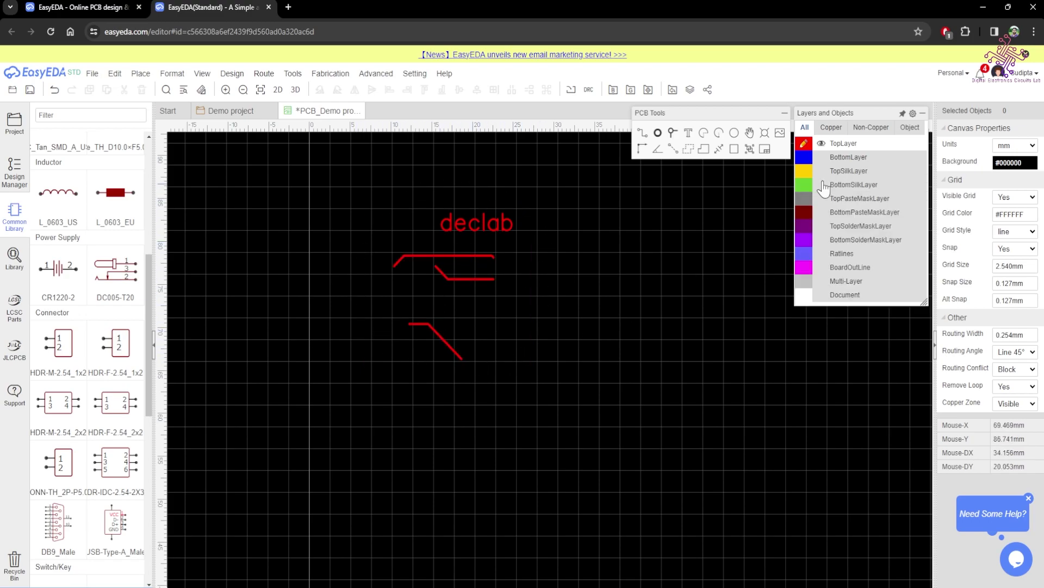
pyautogui.click(821, 267)
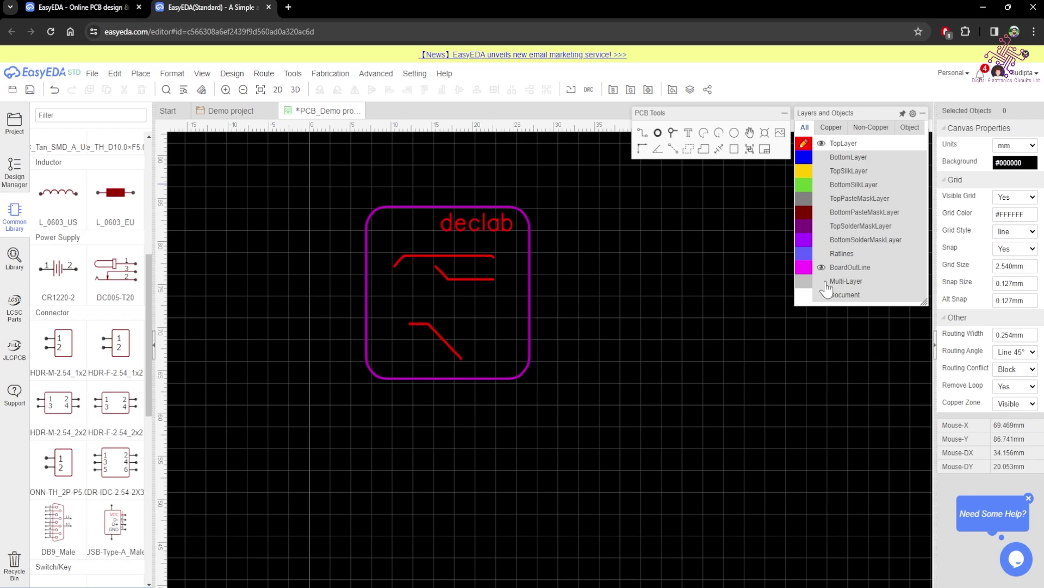
pyautogui.click(823, 158)
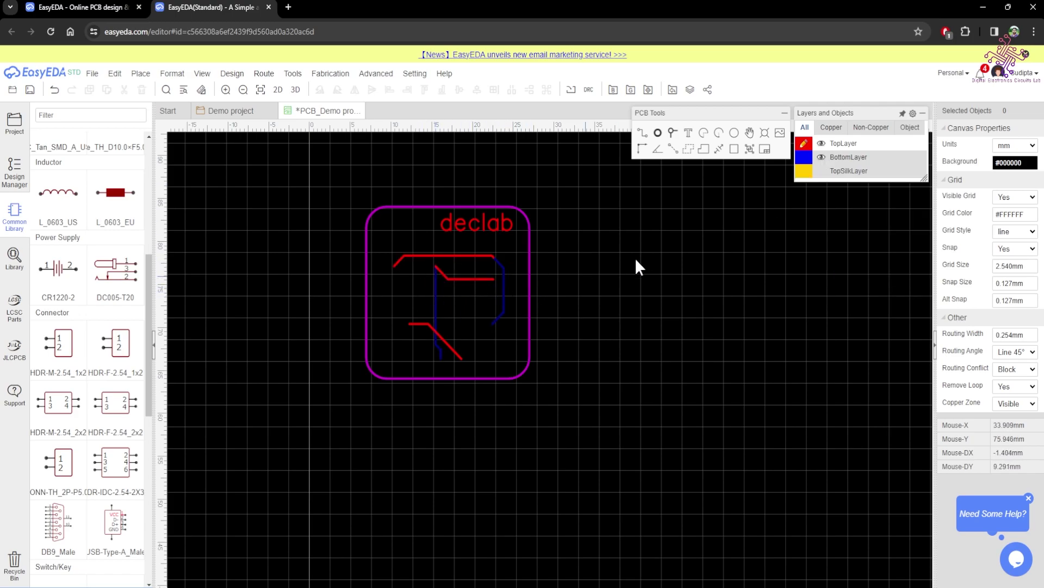
pyautogui.click(822, 171)
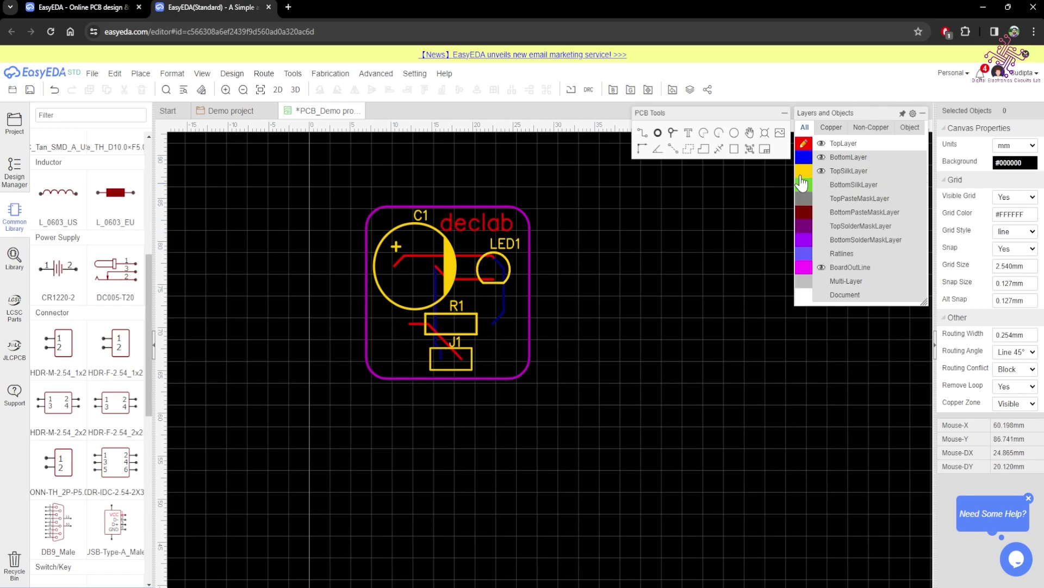
# Show the remaining hidden layers again: BottomSilkLayer, the paste and solder mask layers, Ratlines and Multi-Layer
pyautogui.moveTo(823, 169)
pyautogui.click(821, 184)
pyautogui.click(821, 198)
pyautogui.click(821, 211)
pyautogui.click(821, 226)
pyautogui.click(821, 239)
pyautogui.click(821, 253)
pyautogui.click(821, 280)
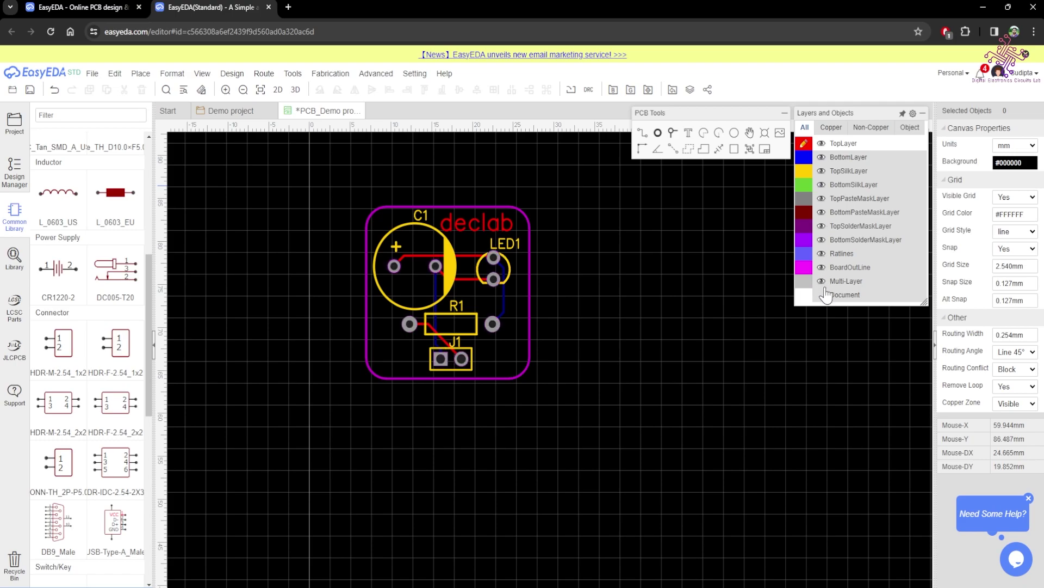
# Change the layer of the "declab" text to TopSilkLayer
pyautogui.click(496, 225)
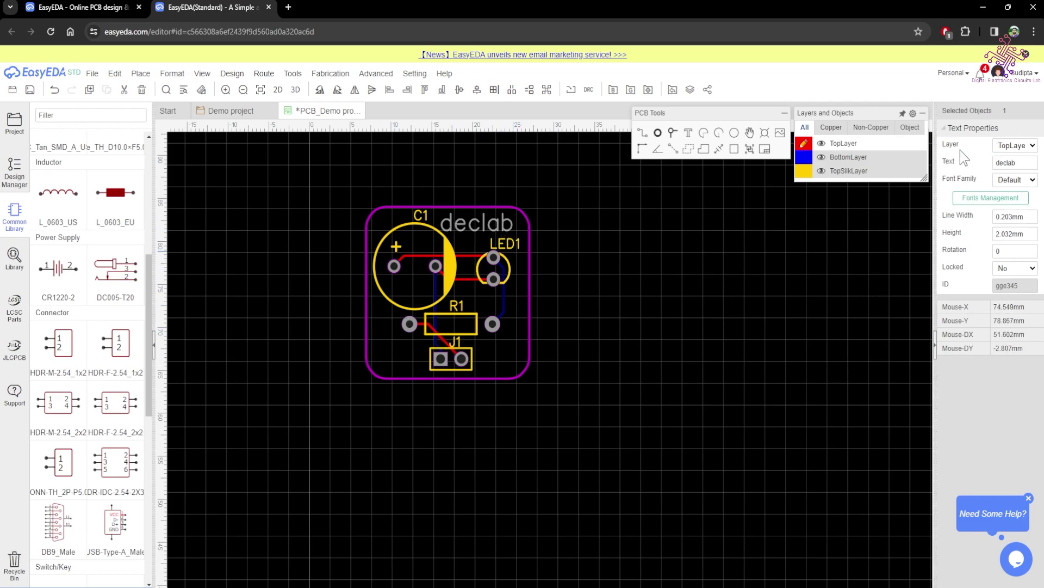
pyautogui.click(1033, 145)
pyautogui.click(871, 235)
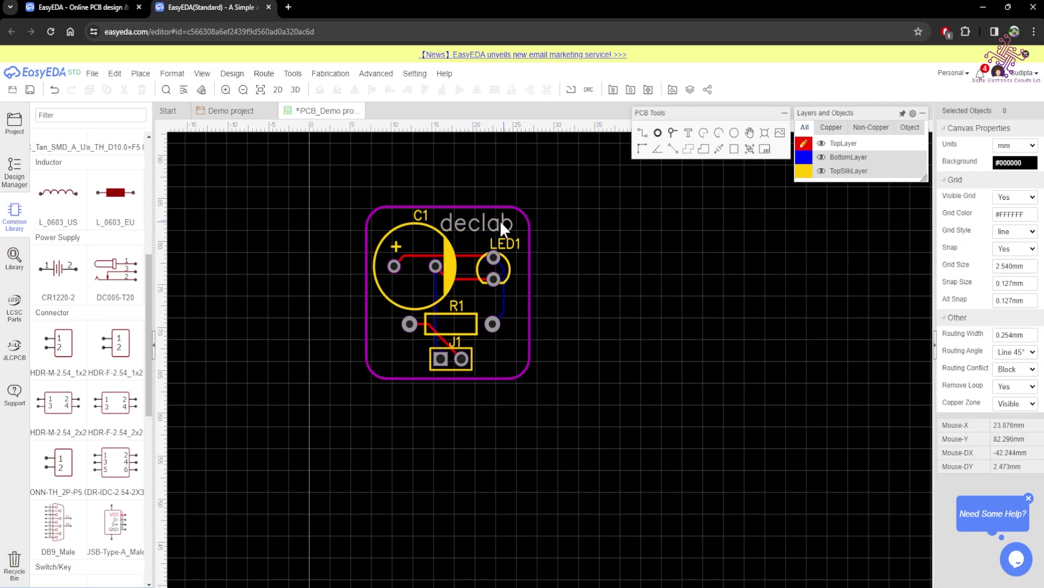
# Hide TopSilkLayer and show it again to check which layer the "declab" text is on
pyautogui.moveTo(819, 178)
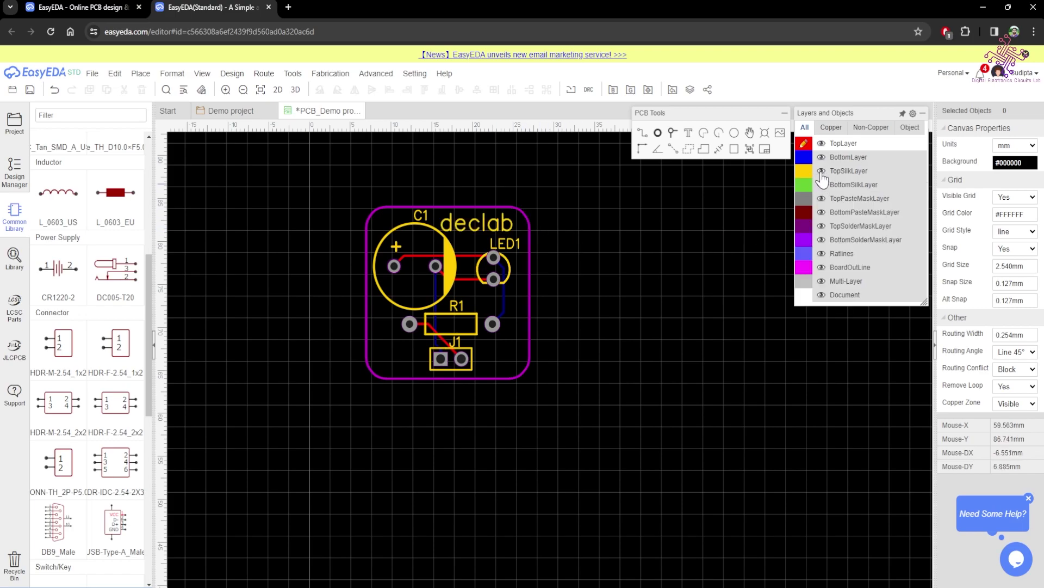
pyautogui.click(821, 172)
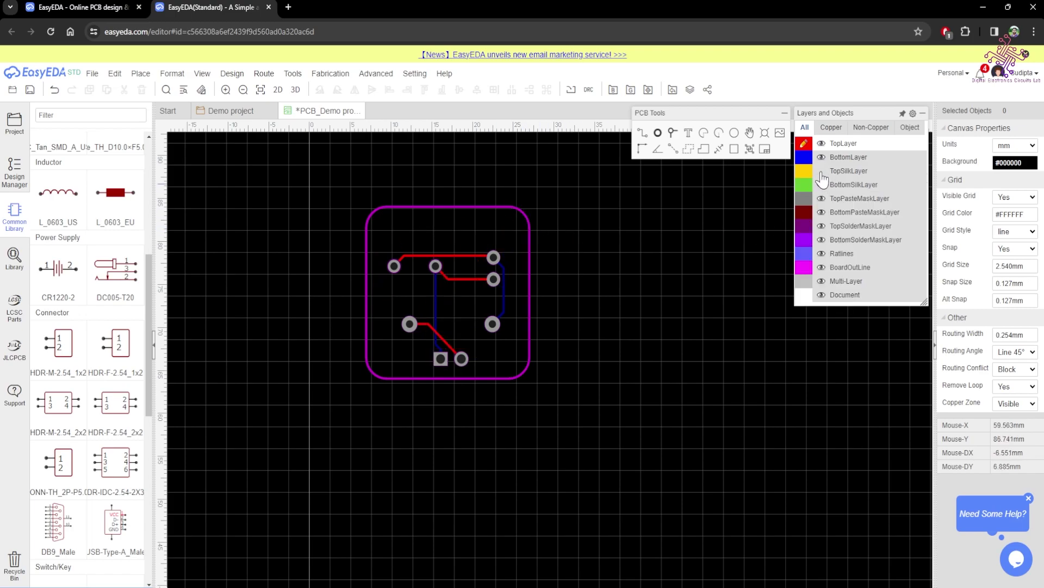
pyautogui.click(821, 173)
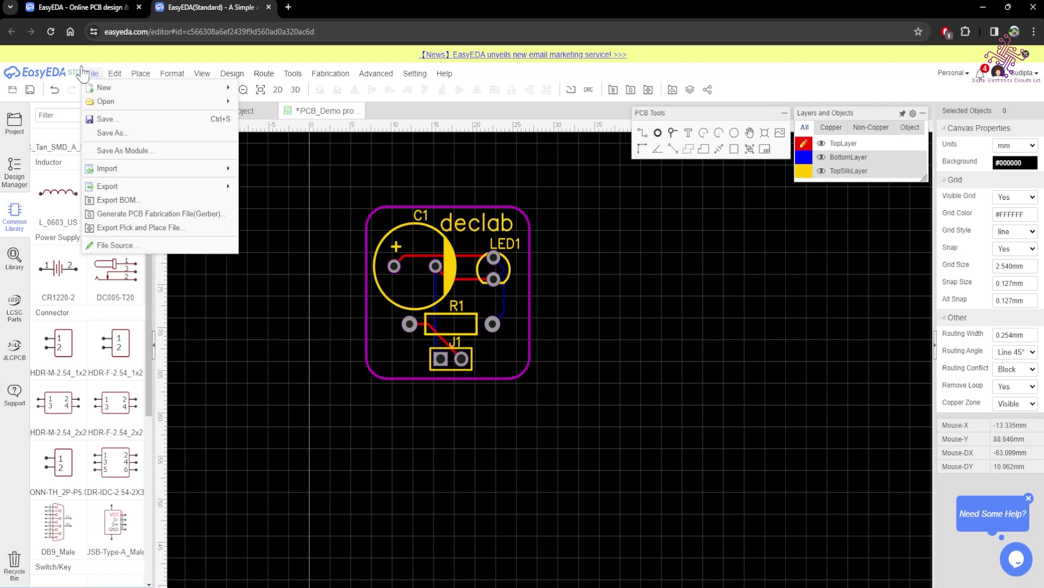
# Save the PCB and generate its Gerber fabrication files, running the design rule check beforehand
pyautogui.click(31, 89)
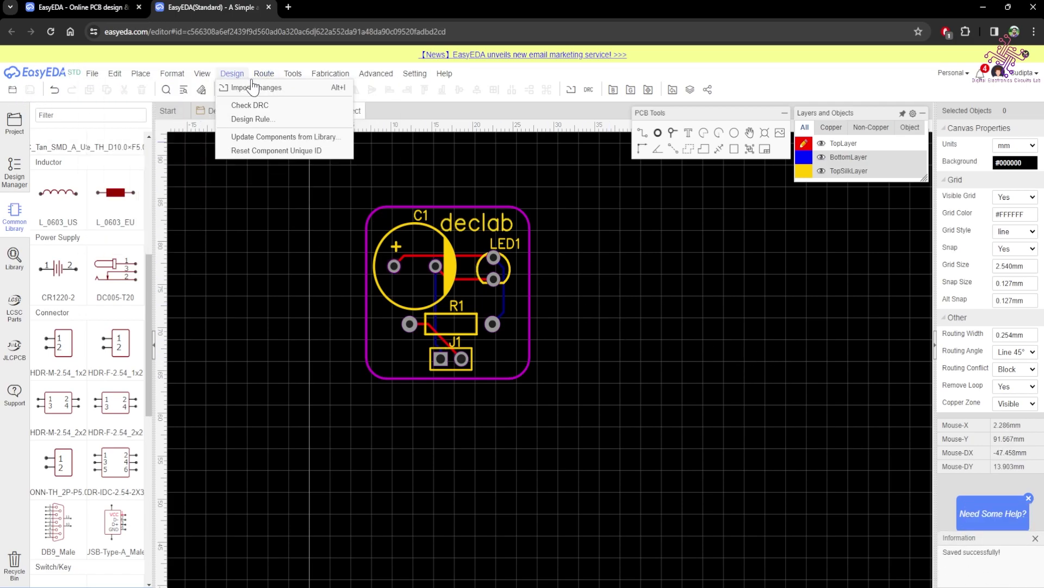
pyautogui.moveTo(325, 76)
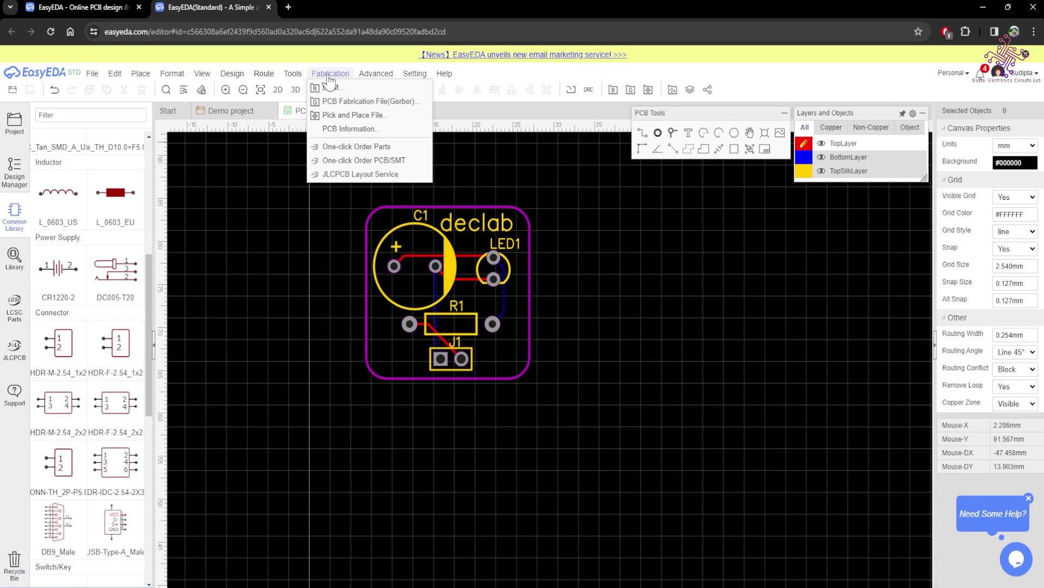
pyautogui.click(381, 103)
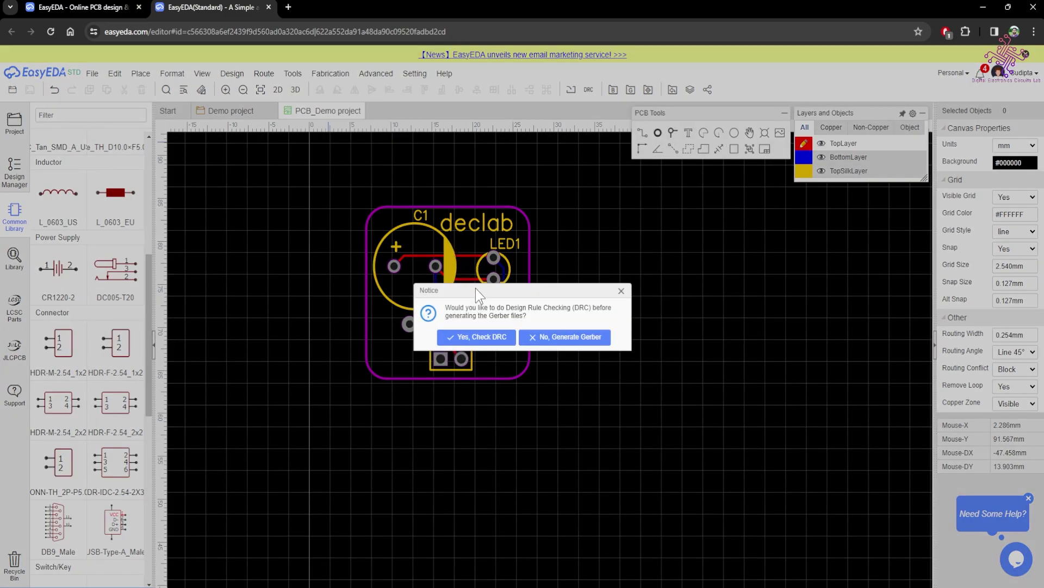
pyautogui.click(486, 337)
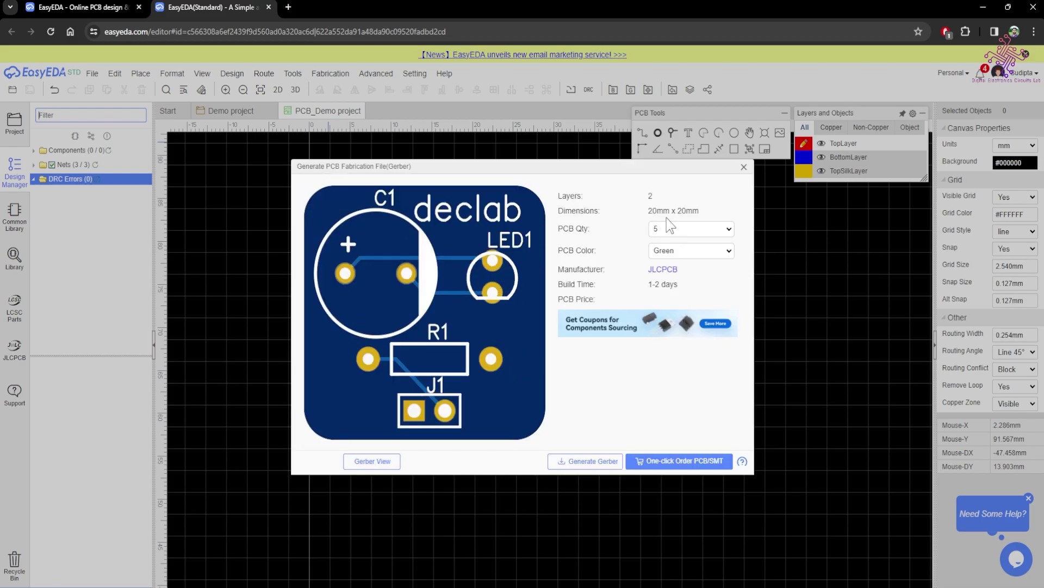
pyautogui.click(700, 253)
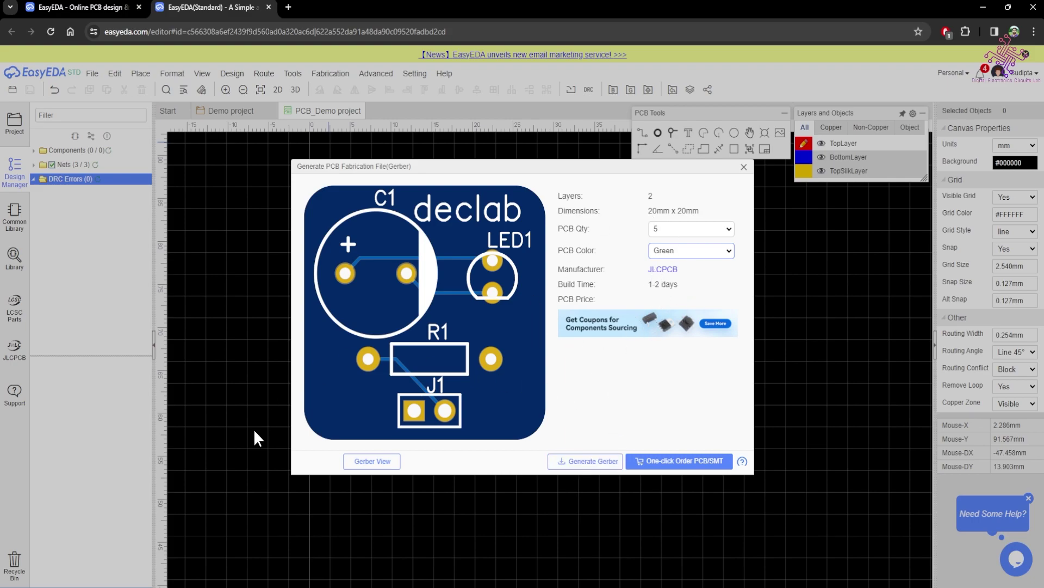
pyautogui.click(576, 465)
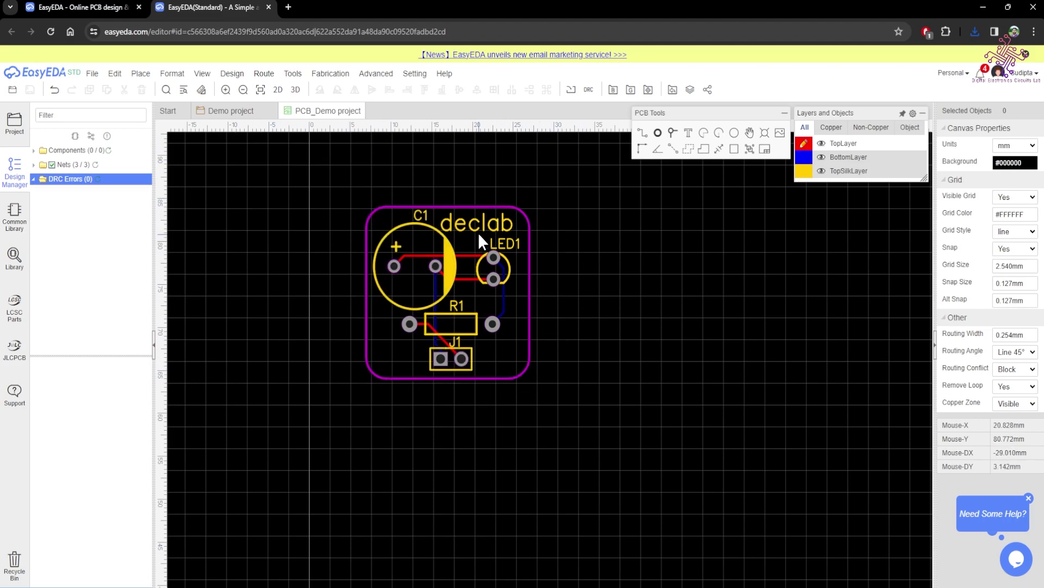
# Examine the populated board from several angles in the 3D view, and return to the Demo project schematic
pyautogui.click(296, 91)
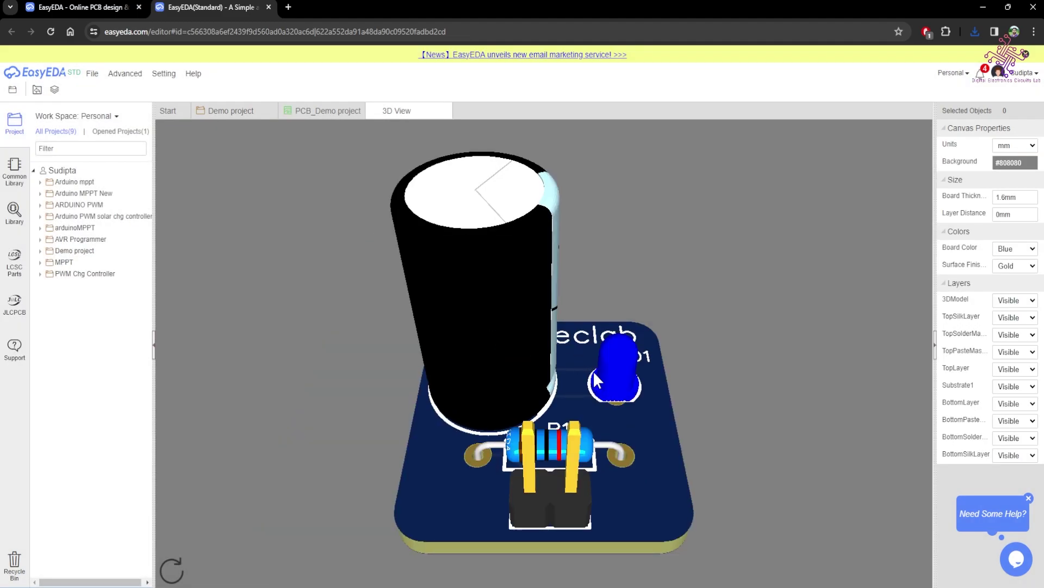
pyautogui.moveTo(630, 444); pyautogui.dragTo(627, 445)
pyautogui.moveTo(550, 466); pyautogui.dragTo(760, 379)
pyautogui.moveTo(642, 400); pyautogui.dragTo(553, 351)
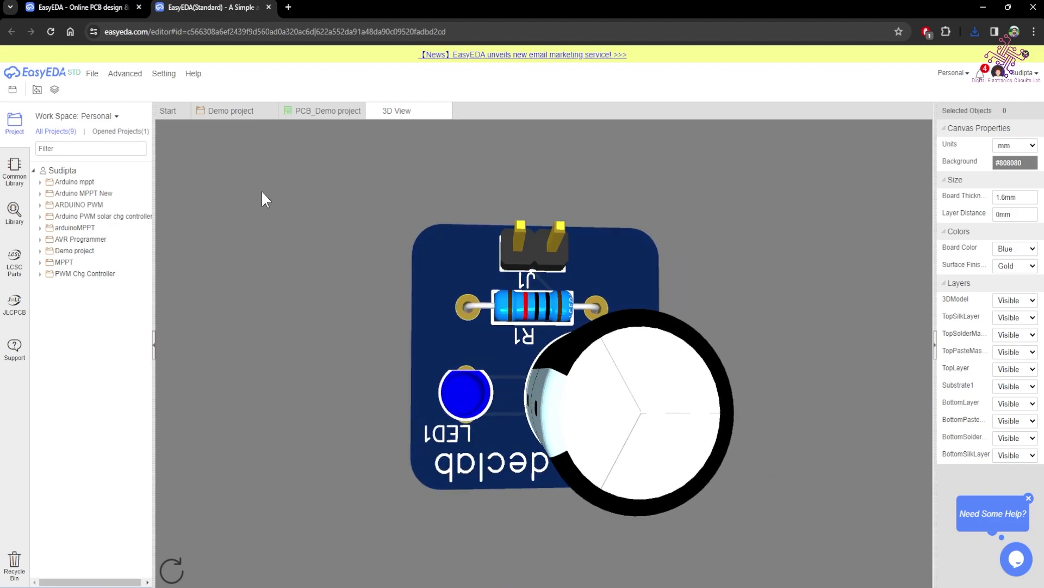
pyautogui.click(326, 110)
pyautogui.click(234, 110)
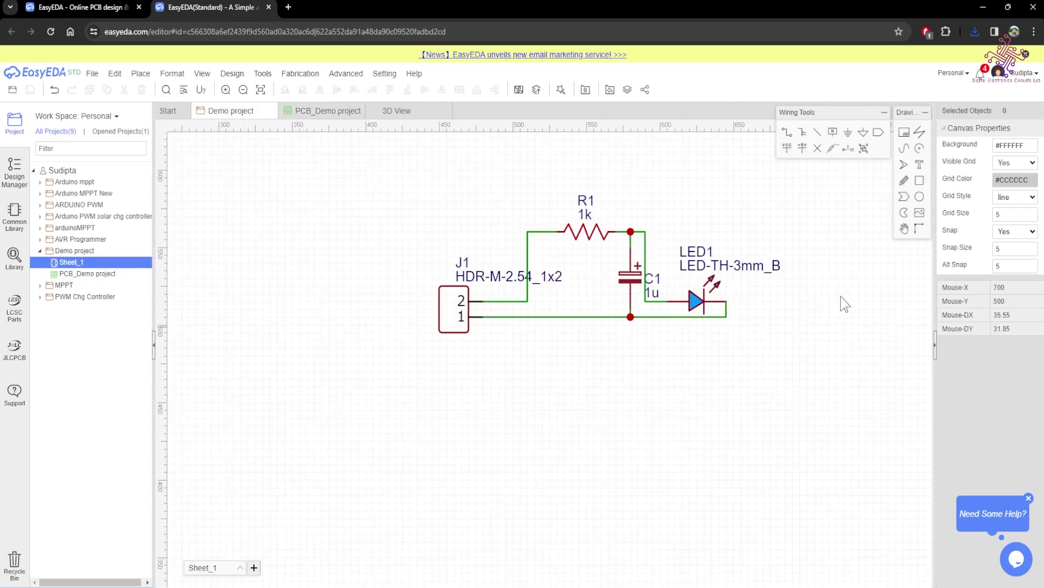